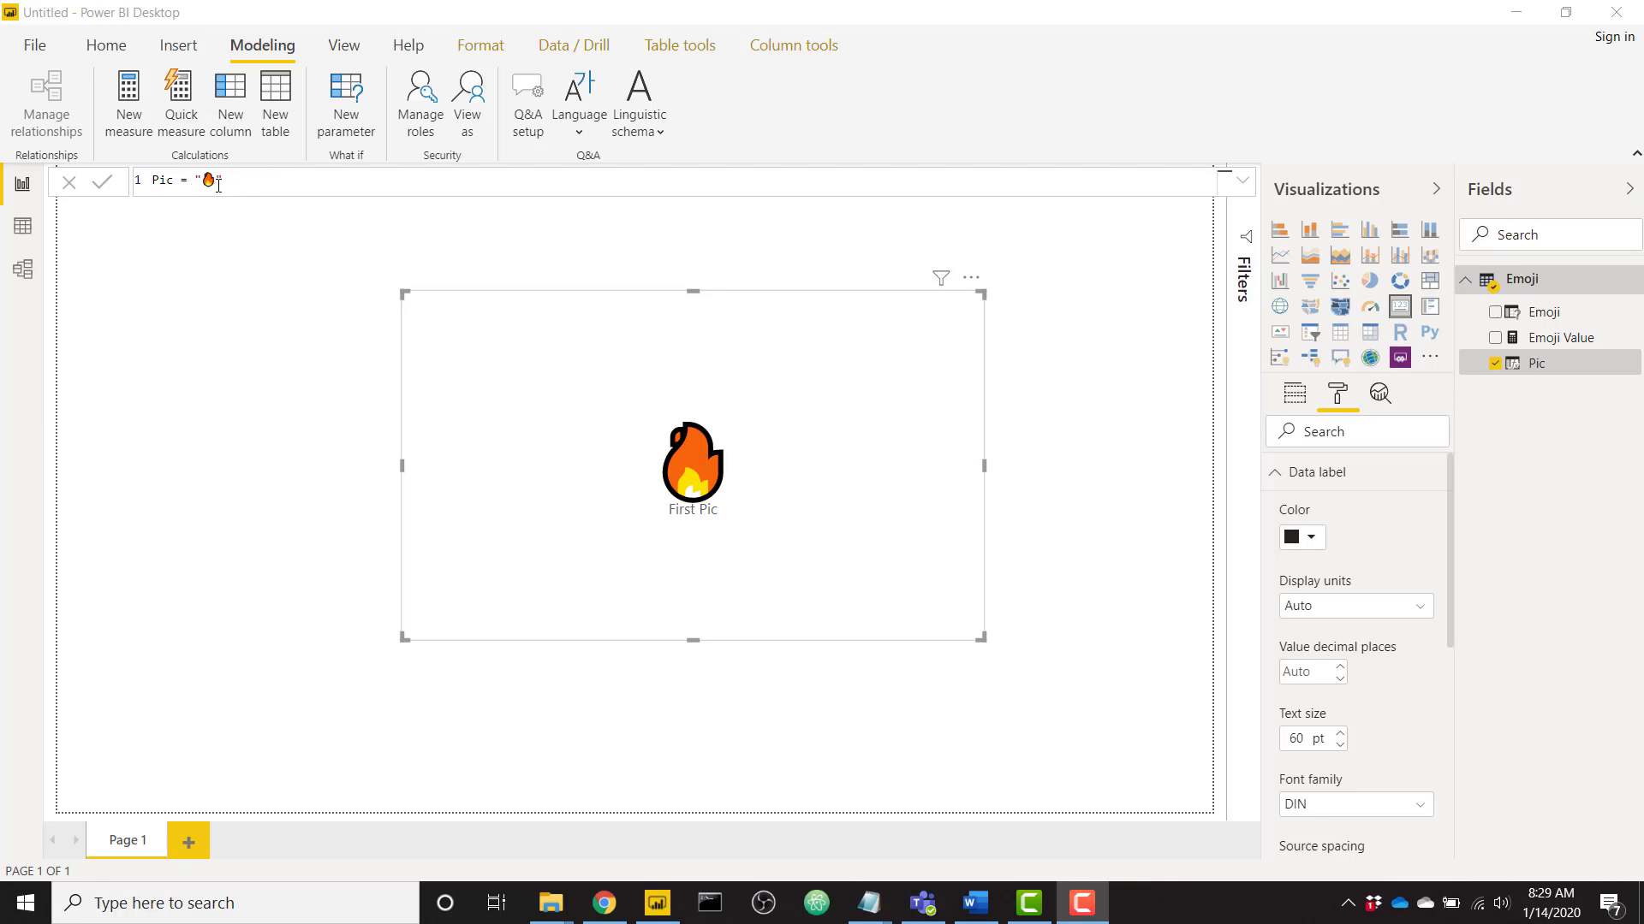
Replace the fire emoji in the Pic formula with a penguin found by searching 'bird' in the emoji panel.
{"action": "left_click", "coordinate": [216, 184]}
{"action": "key", "text": "BackSpace"}
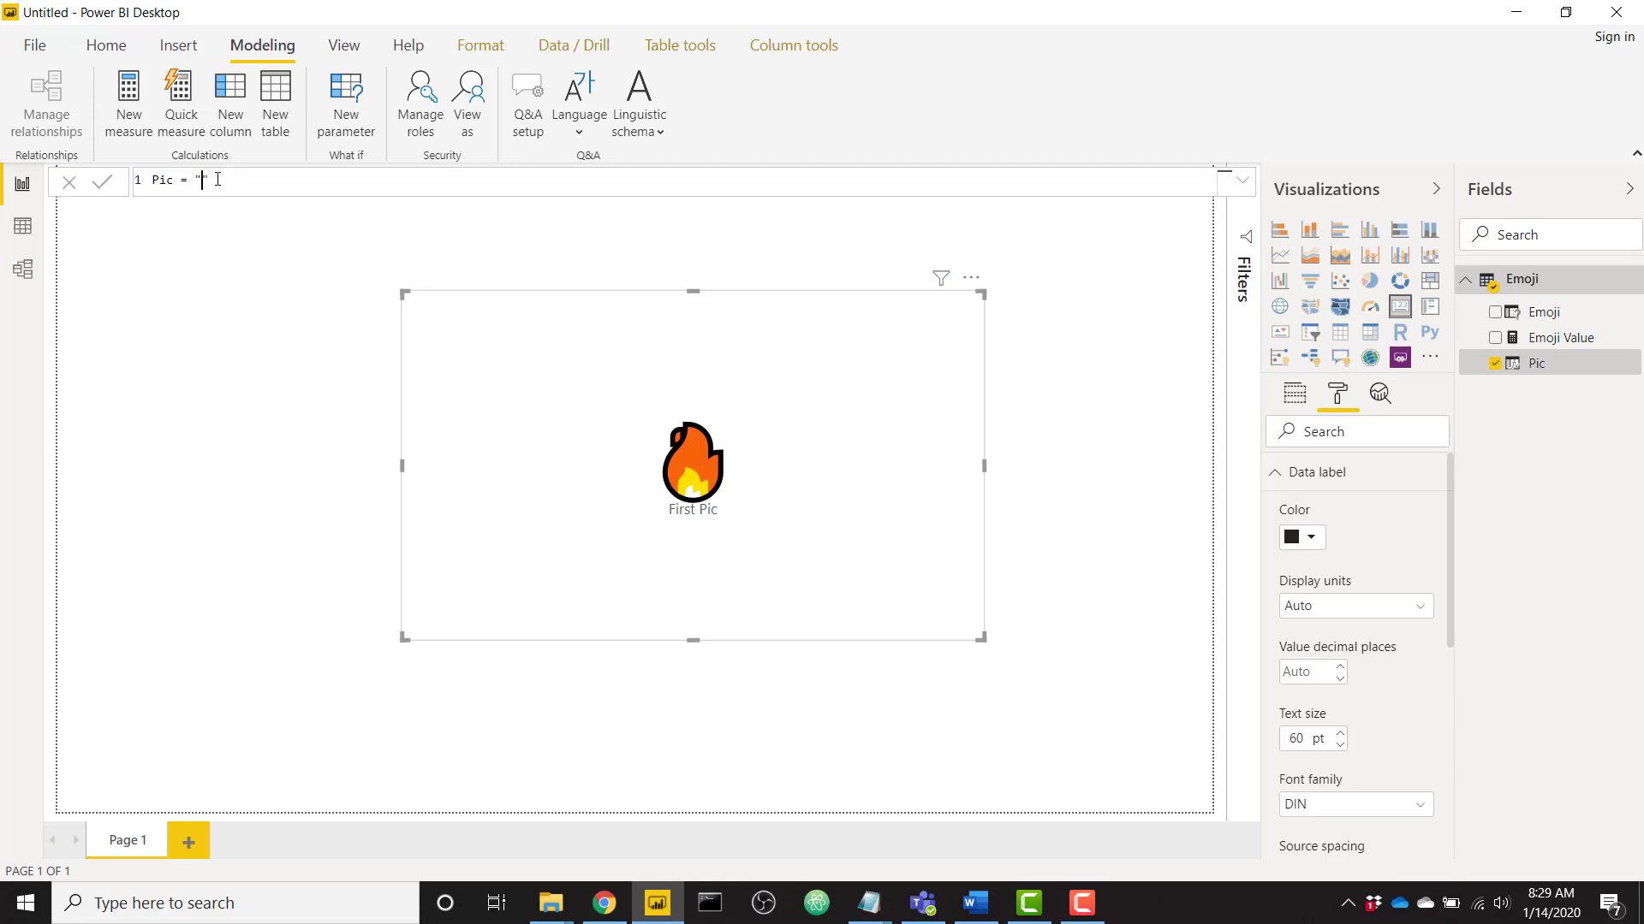
{"action": "key", "text": "super+period"}
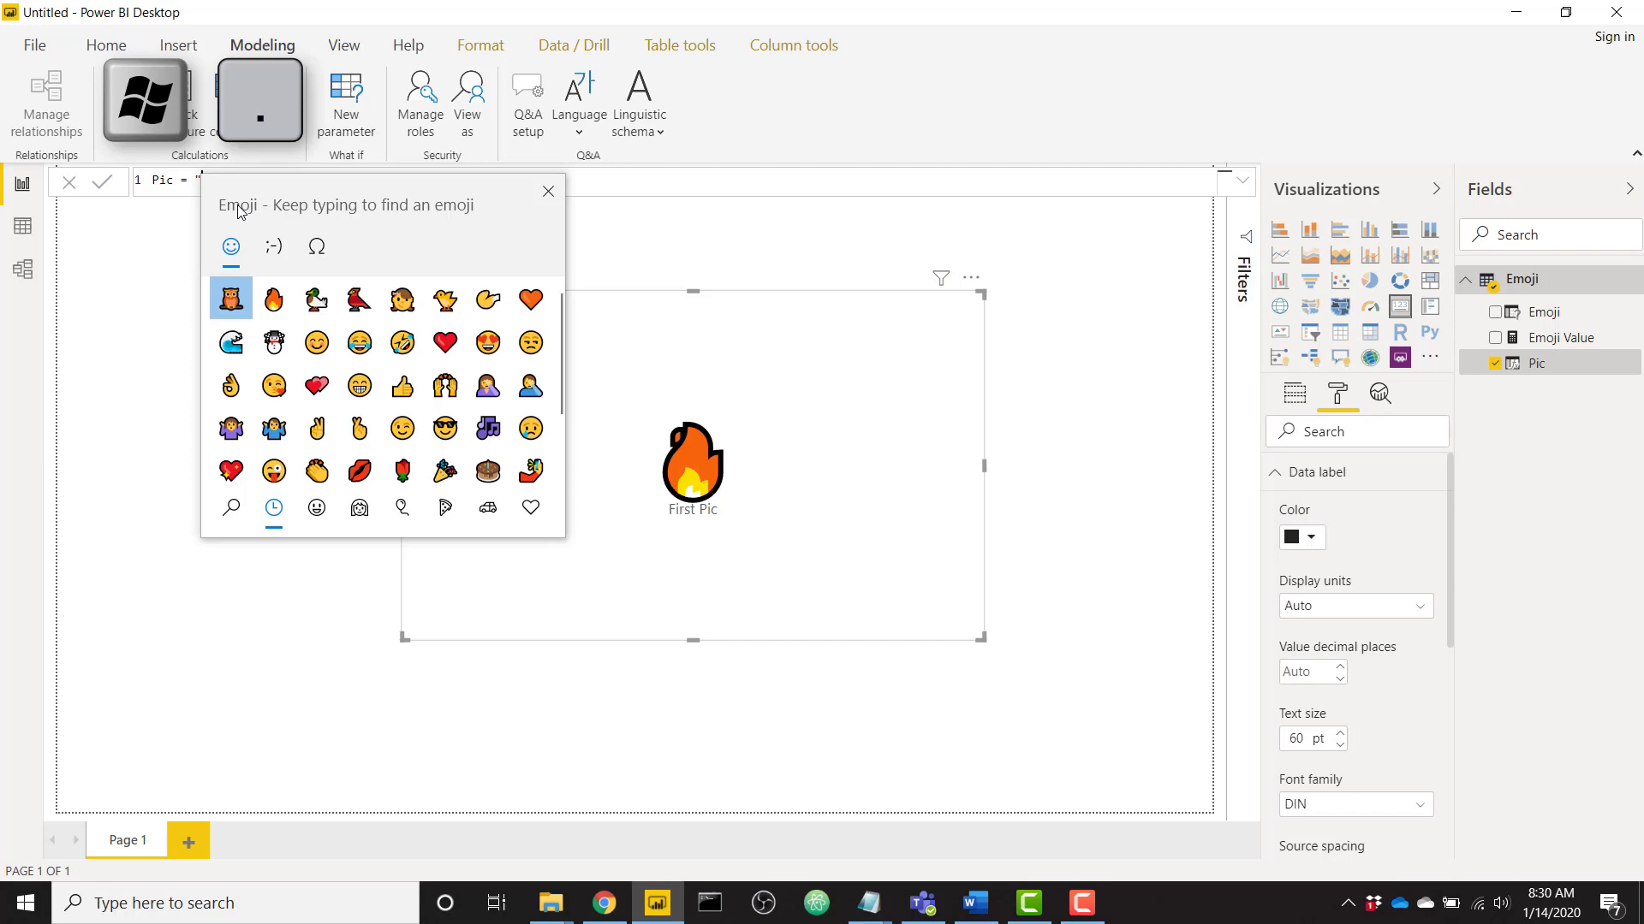
{"action": "left_click_drag", "start_coordinate": [233, 199], "coordinate": [239, 233]}
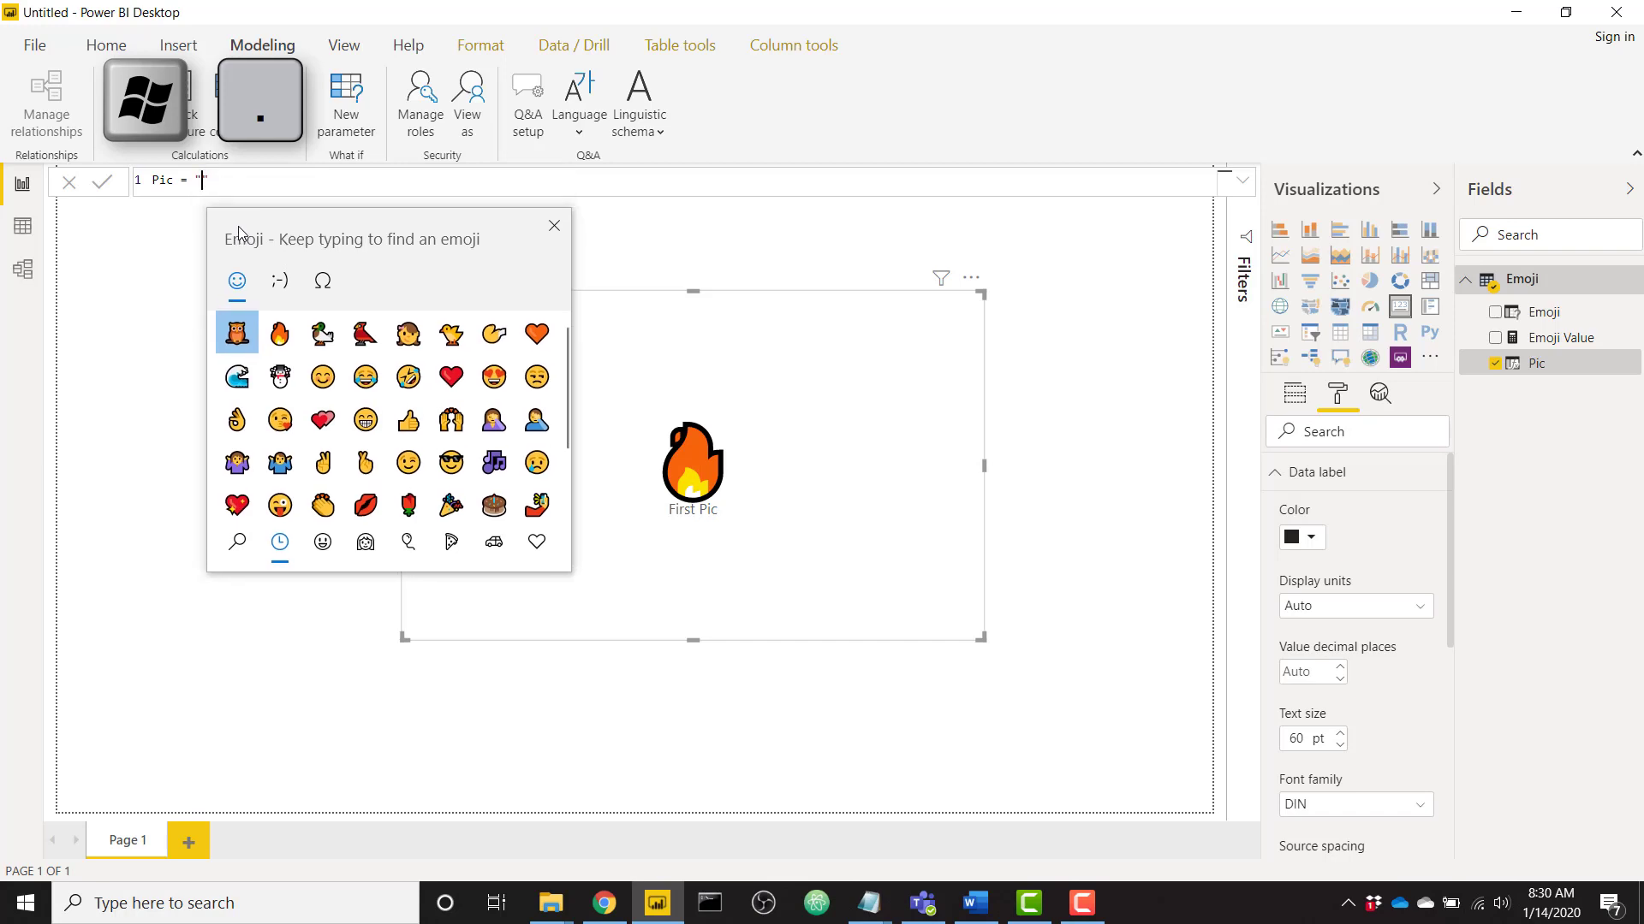
{"action": "left_click", "coordinate": [231, 544]}
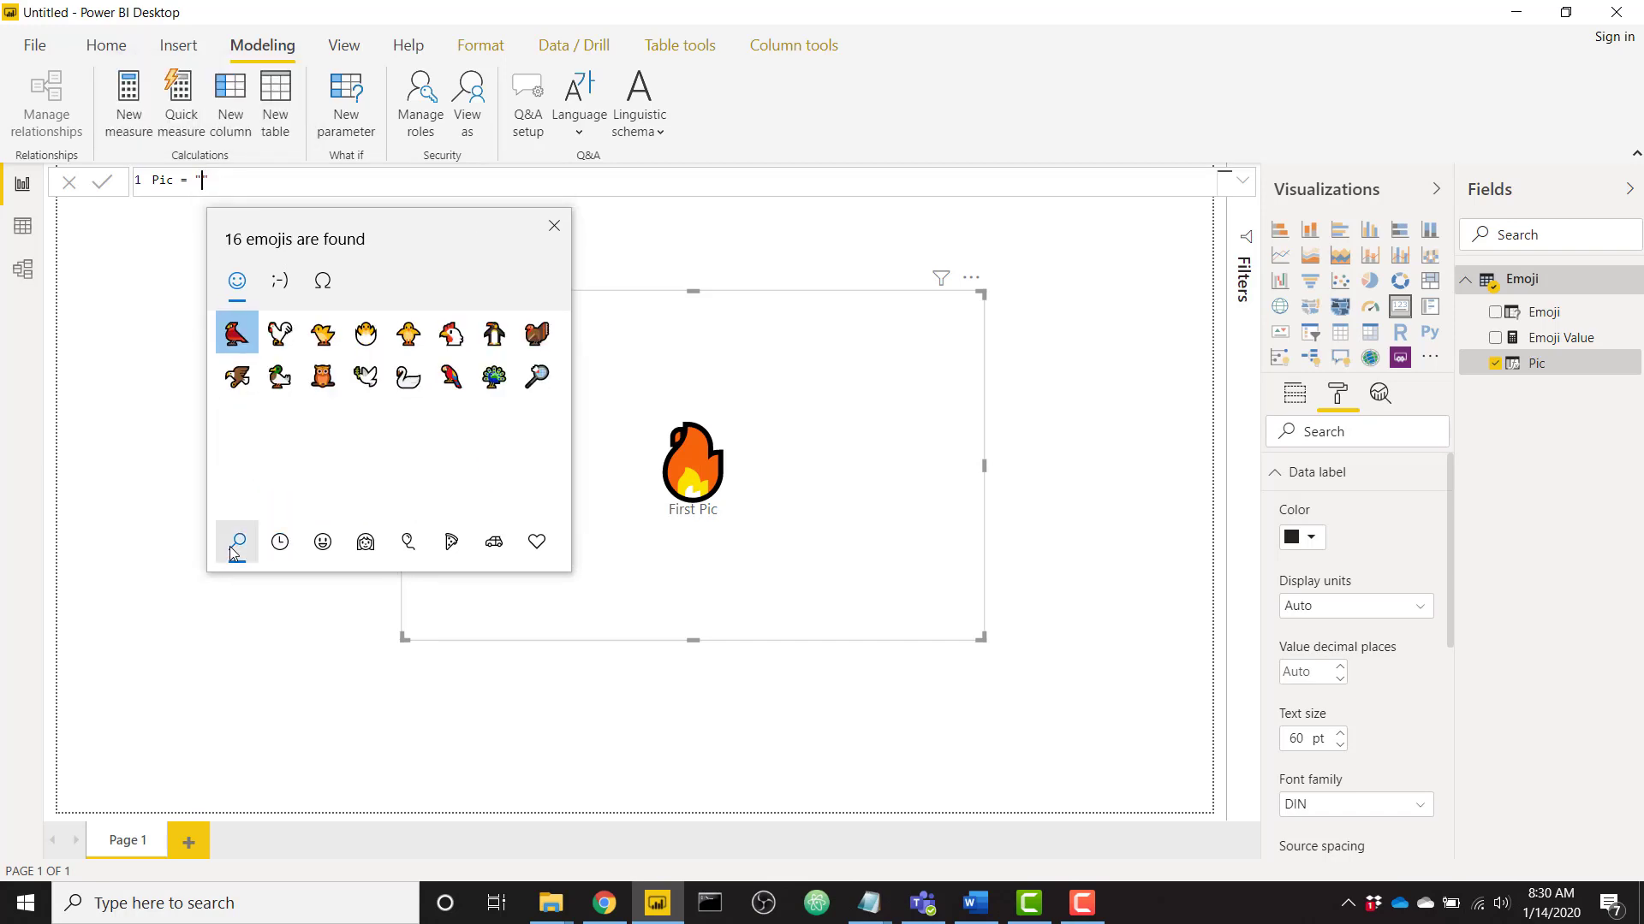
{"action": "type", "text": "bird"}
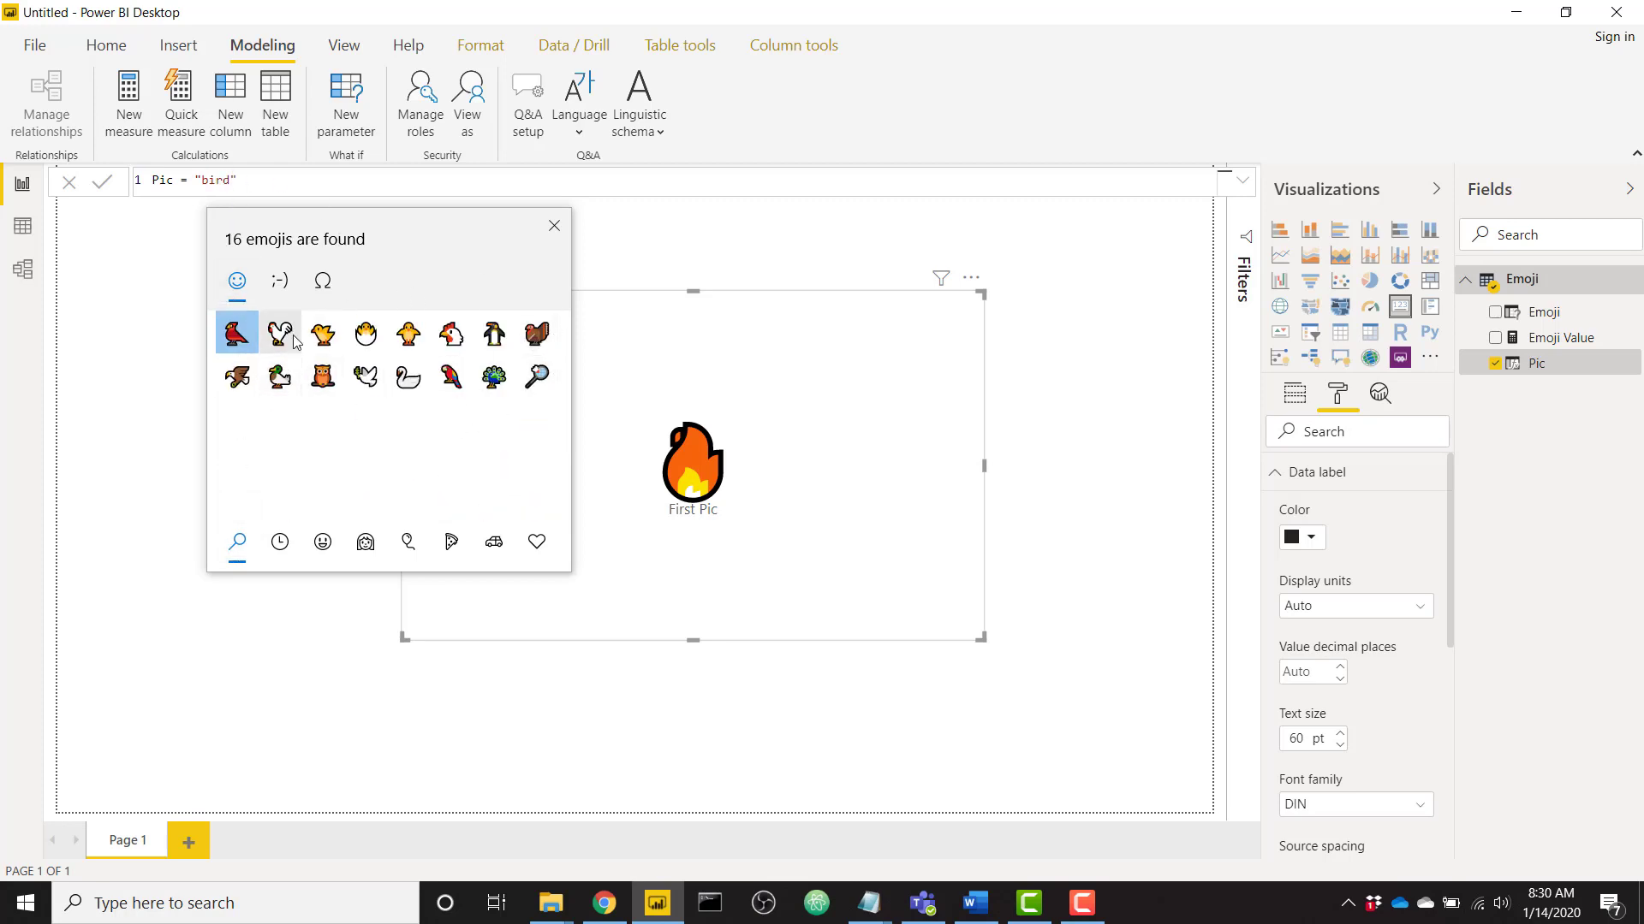
{"action": "left_click", "coordinate": [494, 331]}
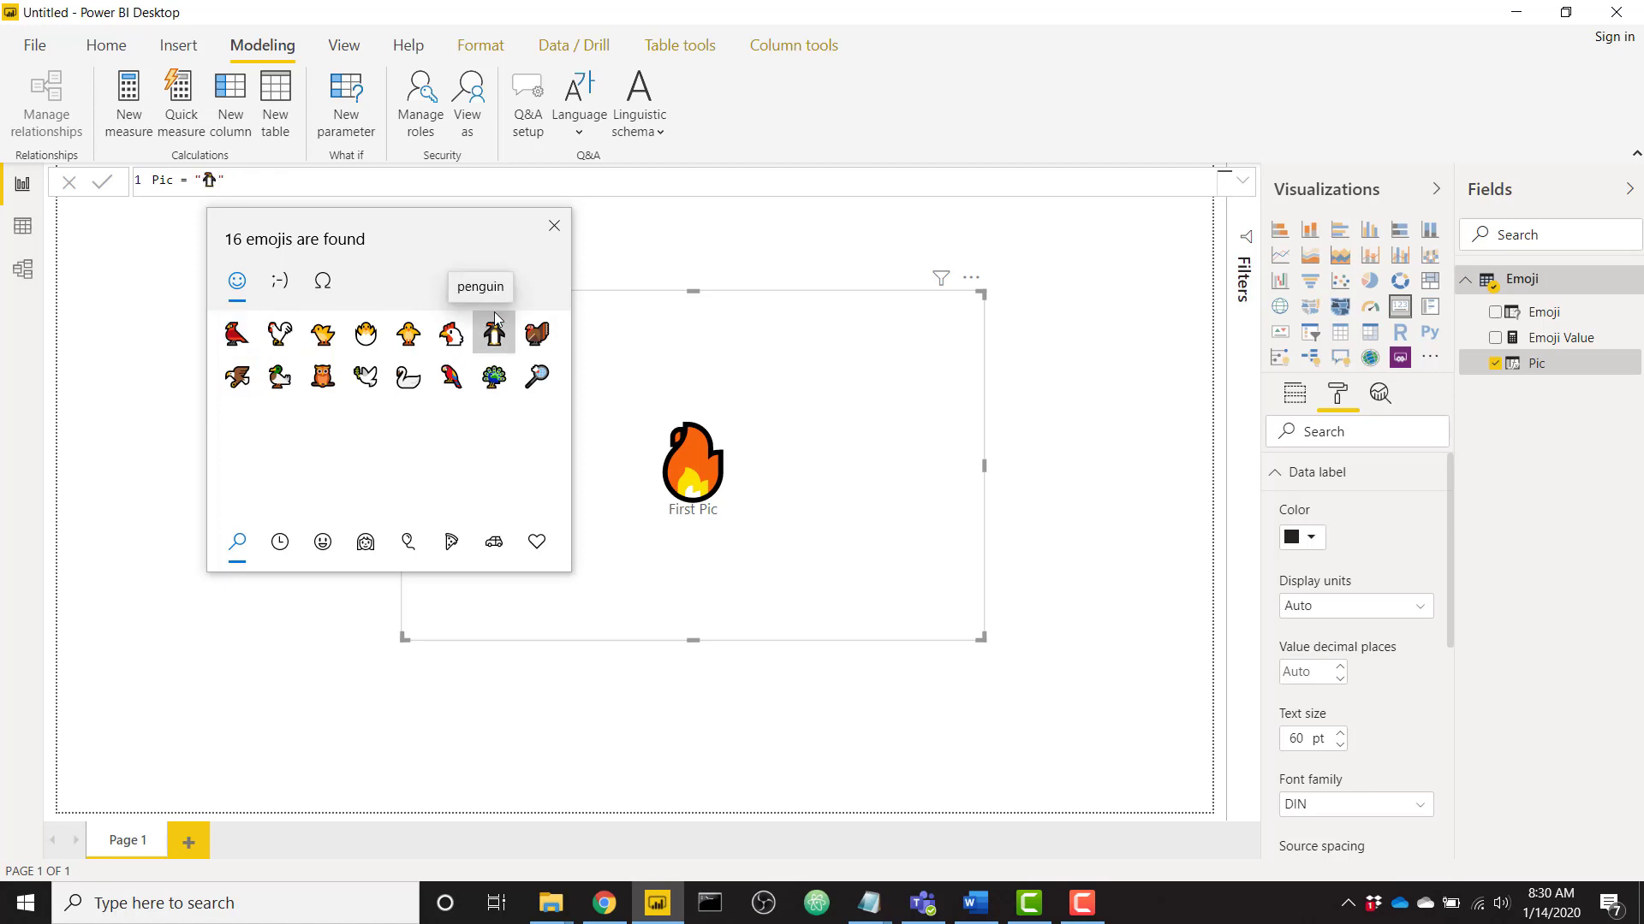
{"action": "left_click", "coordinate": [555, 227]}
{"action": "key", "text": "Return"}
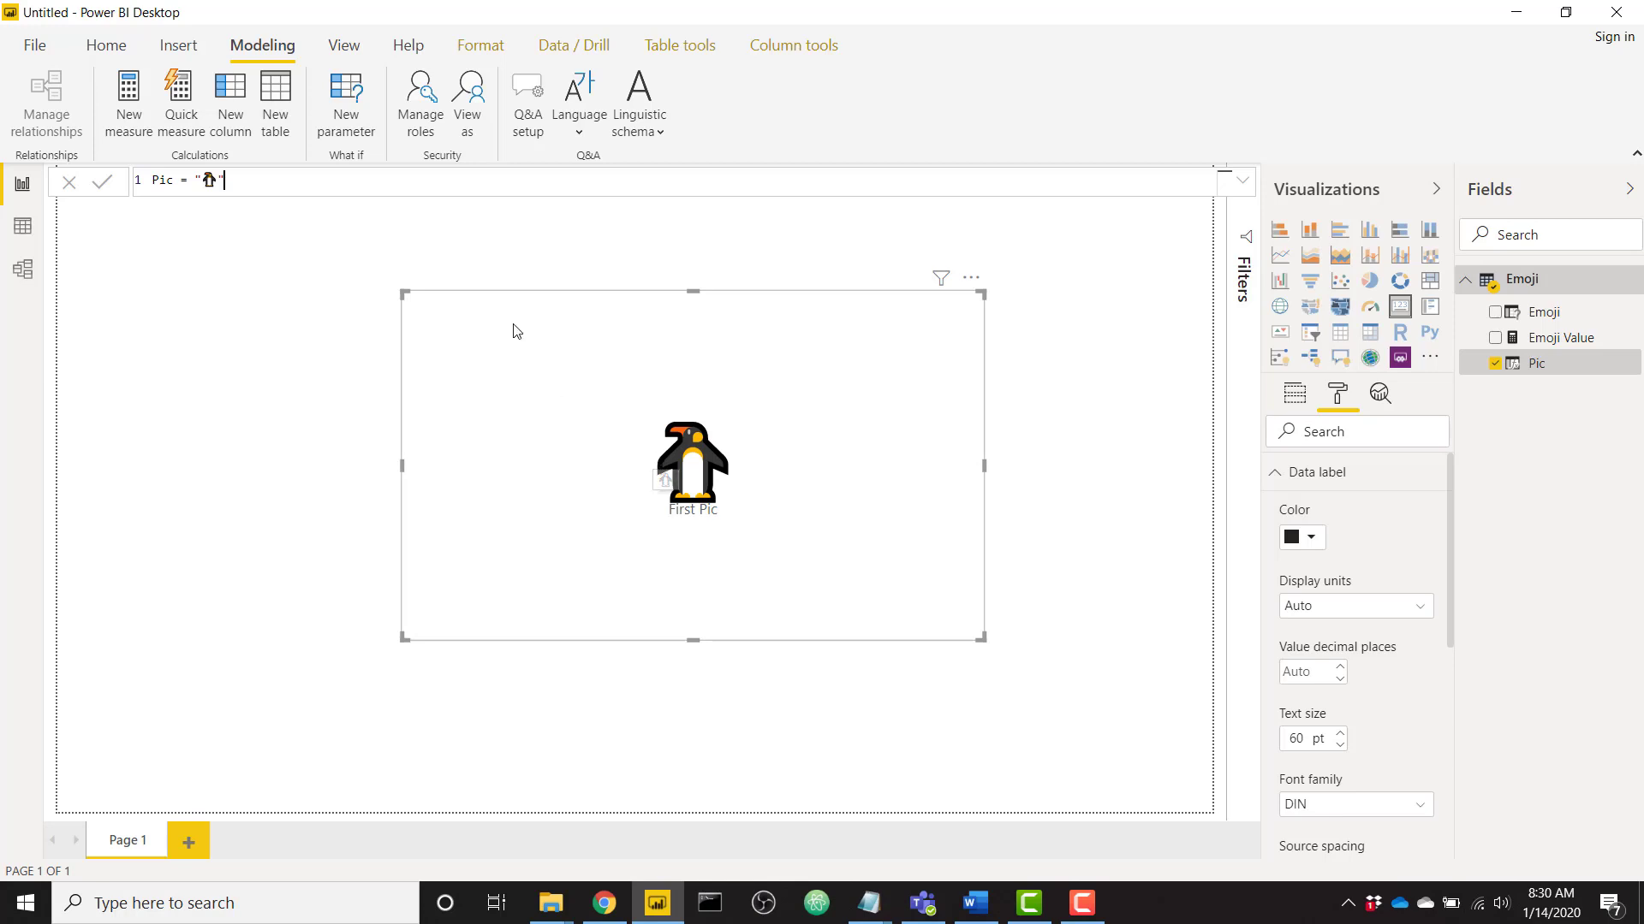
Browse the emoji panel's smileys and recently used categories, then close it.
{"action": "key", "text": "super+period"}
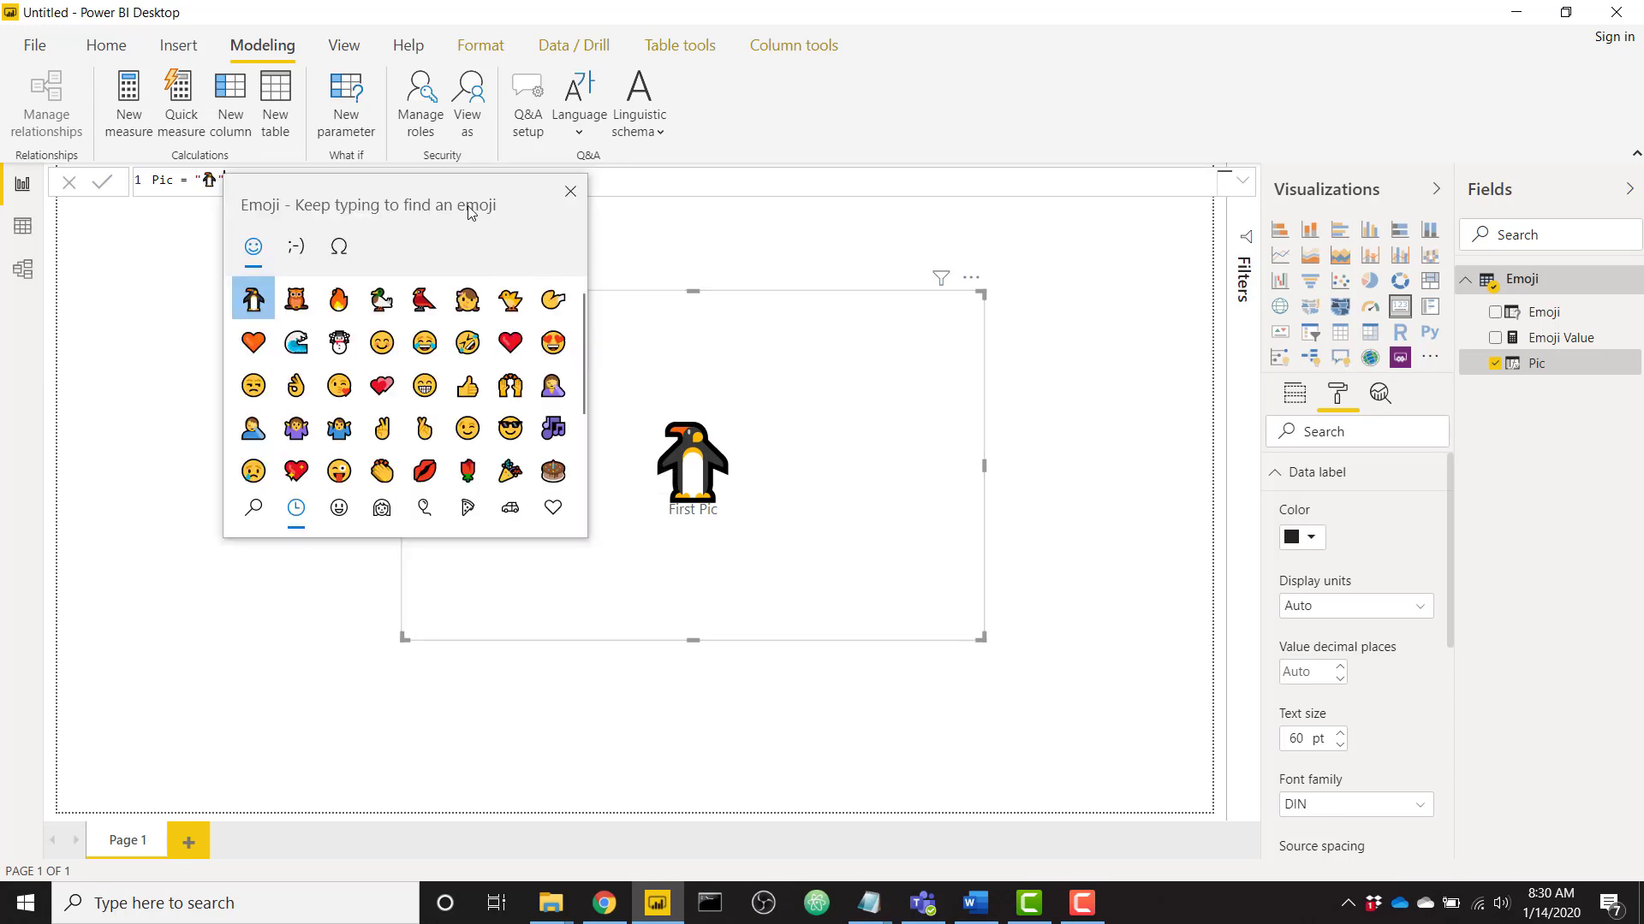
{"action": "scroll", "coordinate": [432, 428], "scroll_direction": "down", "scroll_amount": 1}
{"action": "left_click", "coordinate": [339, 508]}
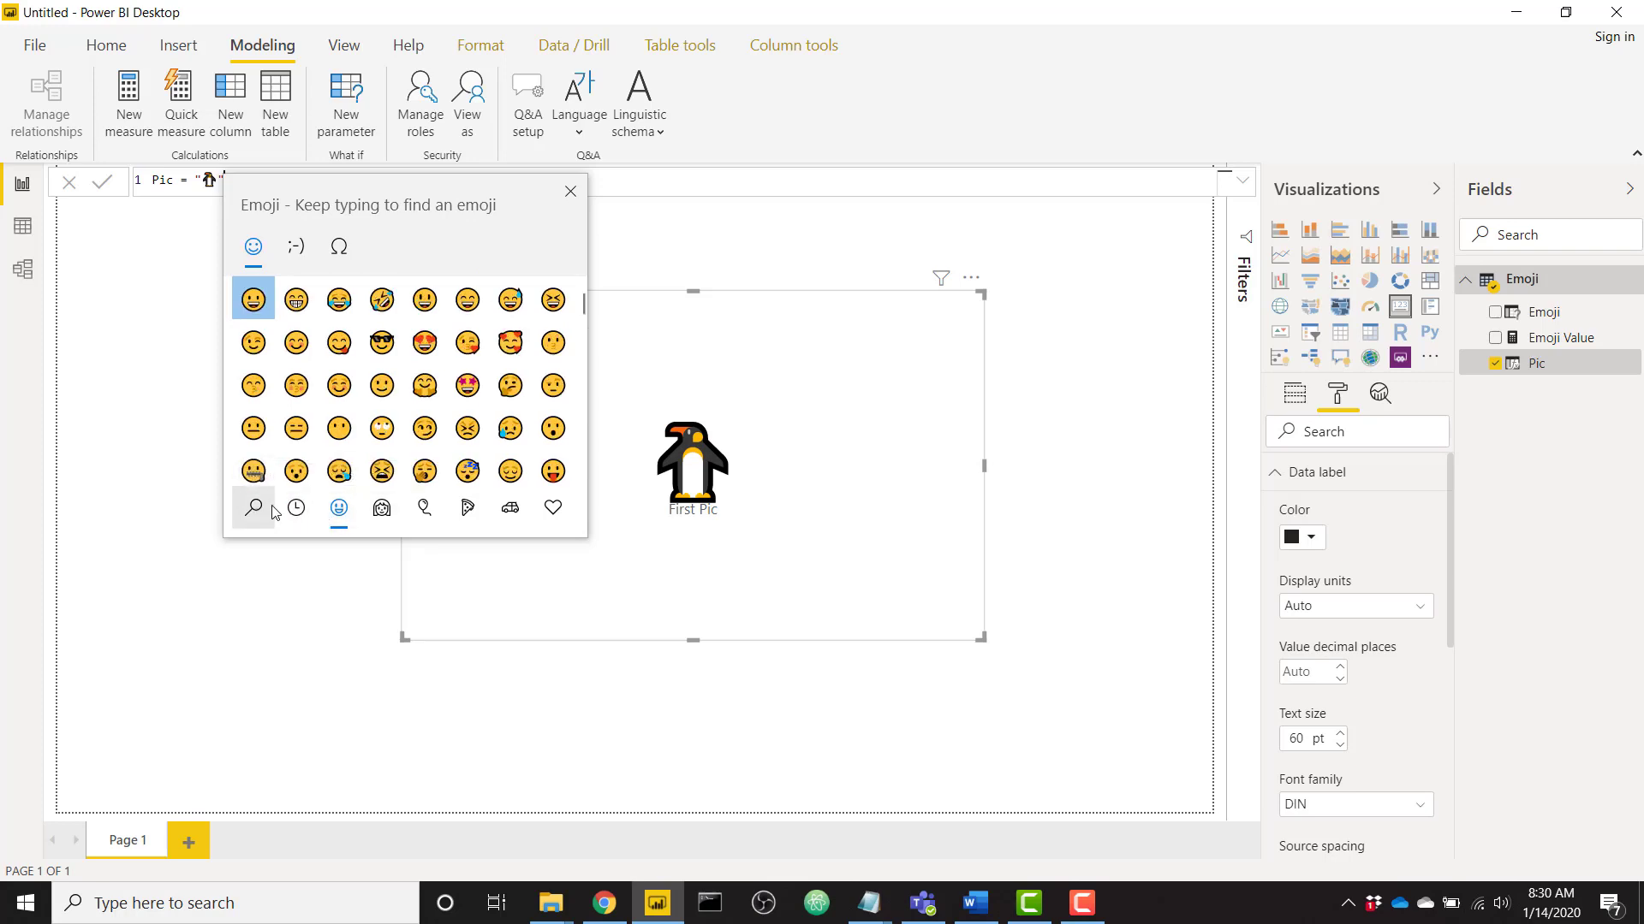
{"action": "left_click", "coordinate": [296, 508]}
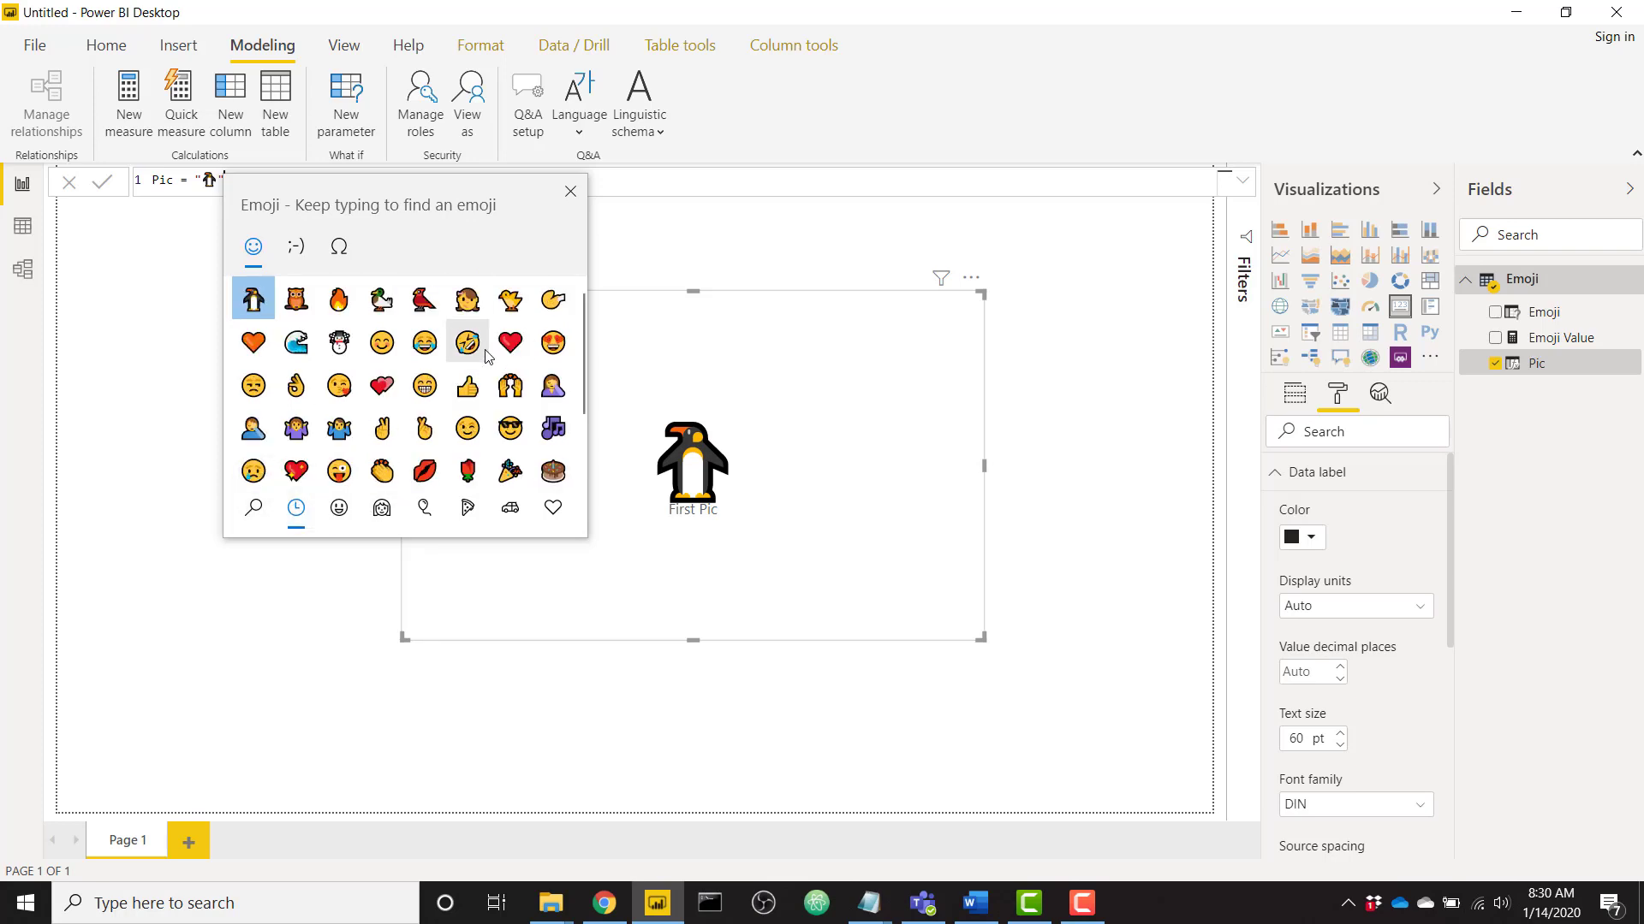
{"action": "scroll", "coordinate": [468, 374], "scroll_direction": "down", "scroll_amount": 2}
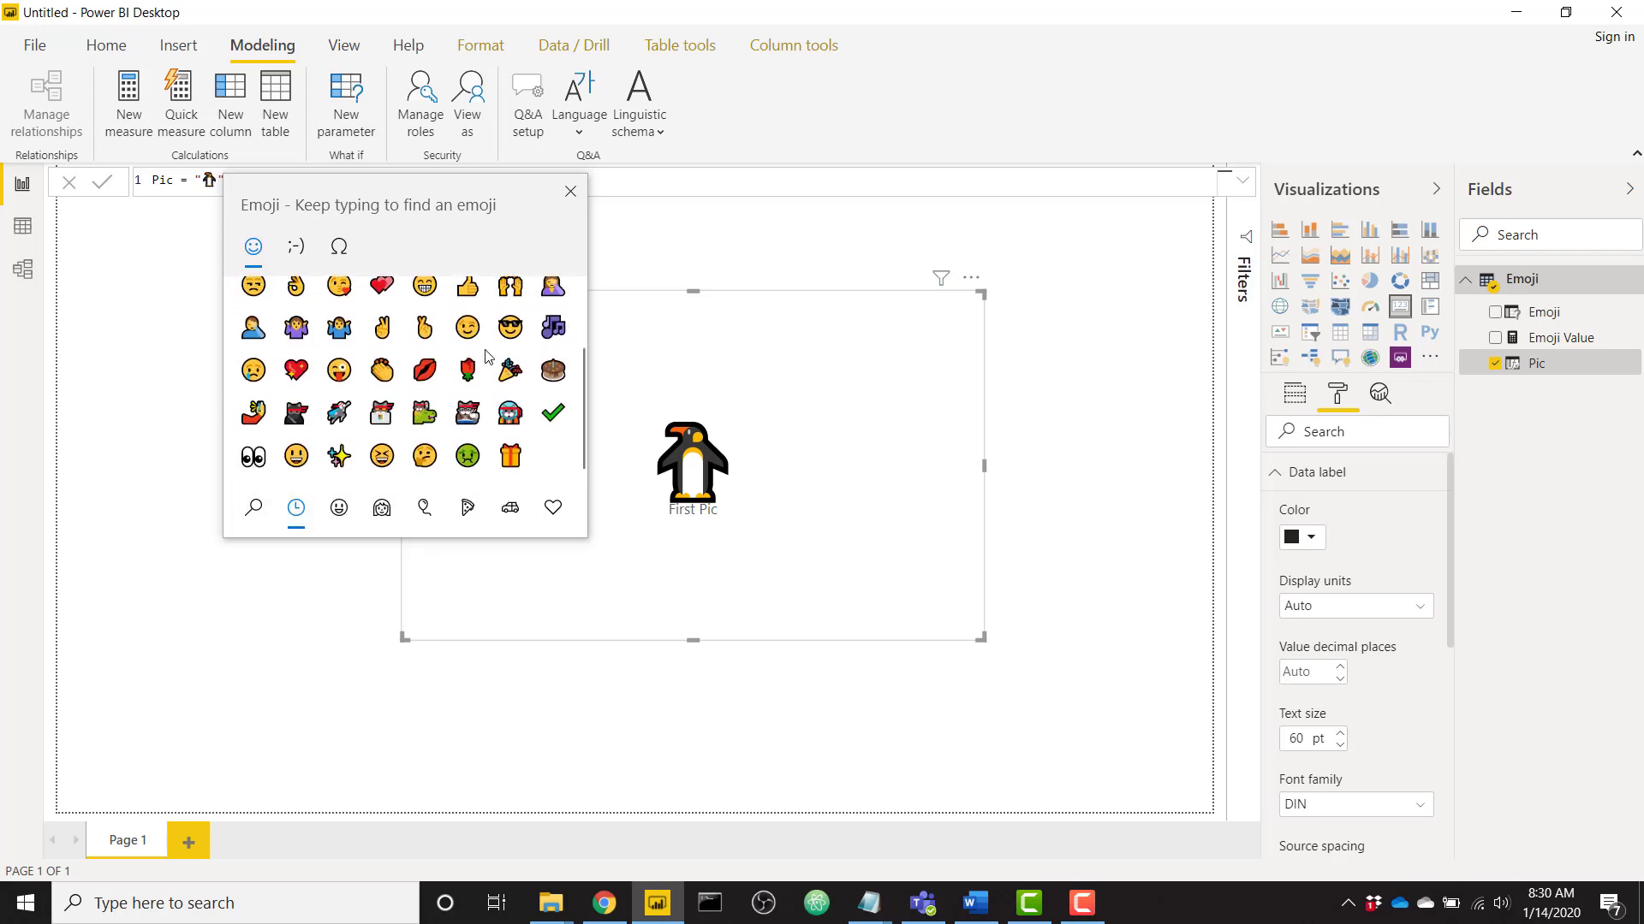
{"action": "left_click", "coordinate": [571, 190]}
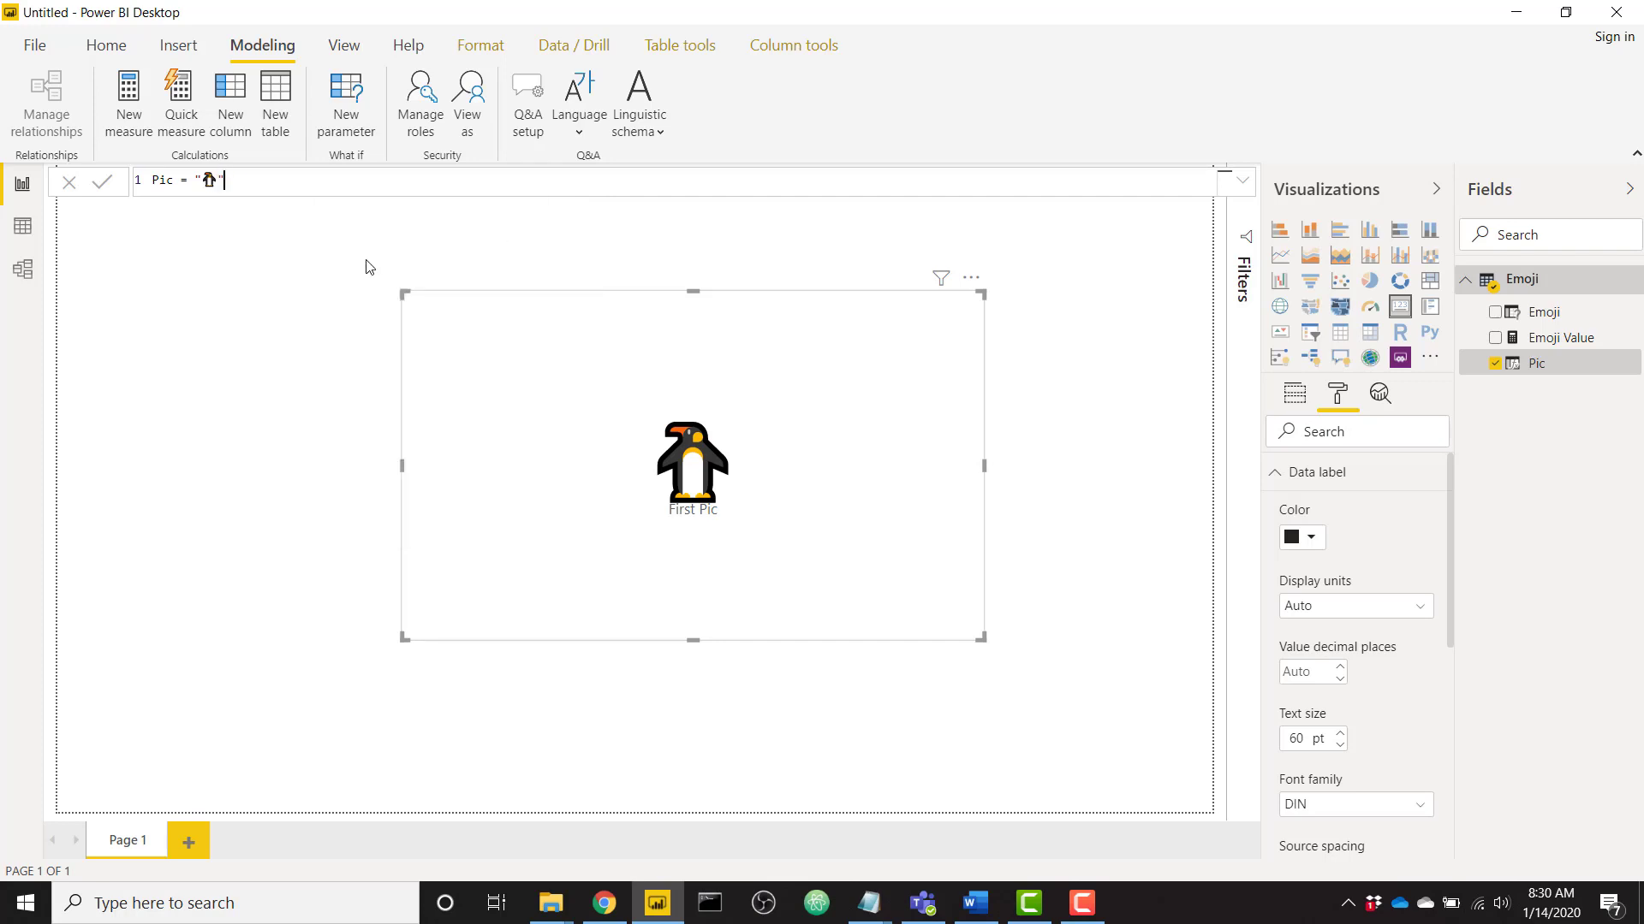
Copy the peacock emoji from getemoji.com's Animals & Nature section, then minimise Chrome.
{"action": "left_click", "coordinate": [599, 903]}
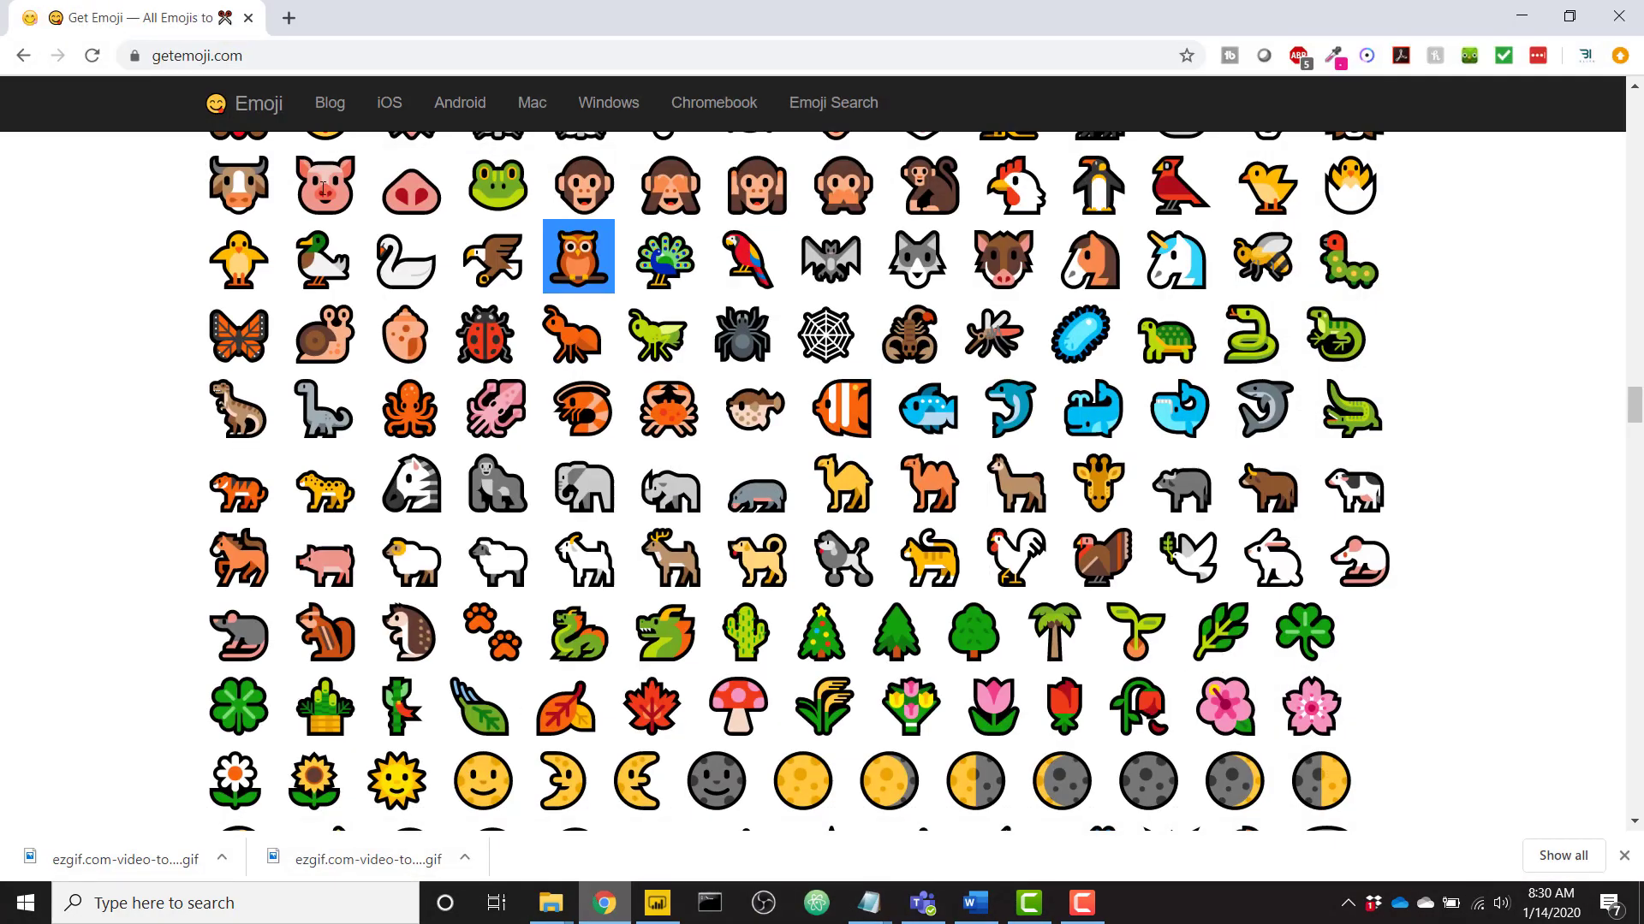
{"action": "scroll", "coordinate": [846, 263], "scroll_direction": "up", "scroll_amount": 2}
{"action": "scroll", "coordinate": [846, 263], "scroll_direction": "down", "scroll_amount": 2}
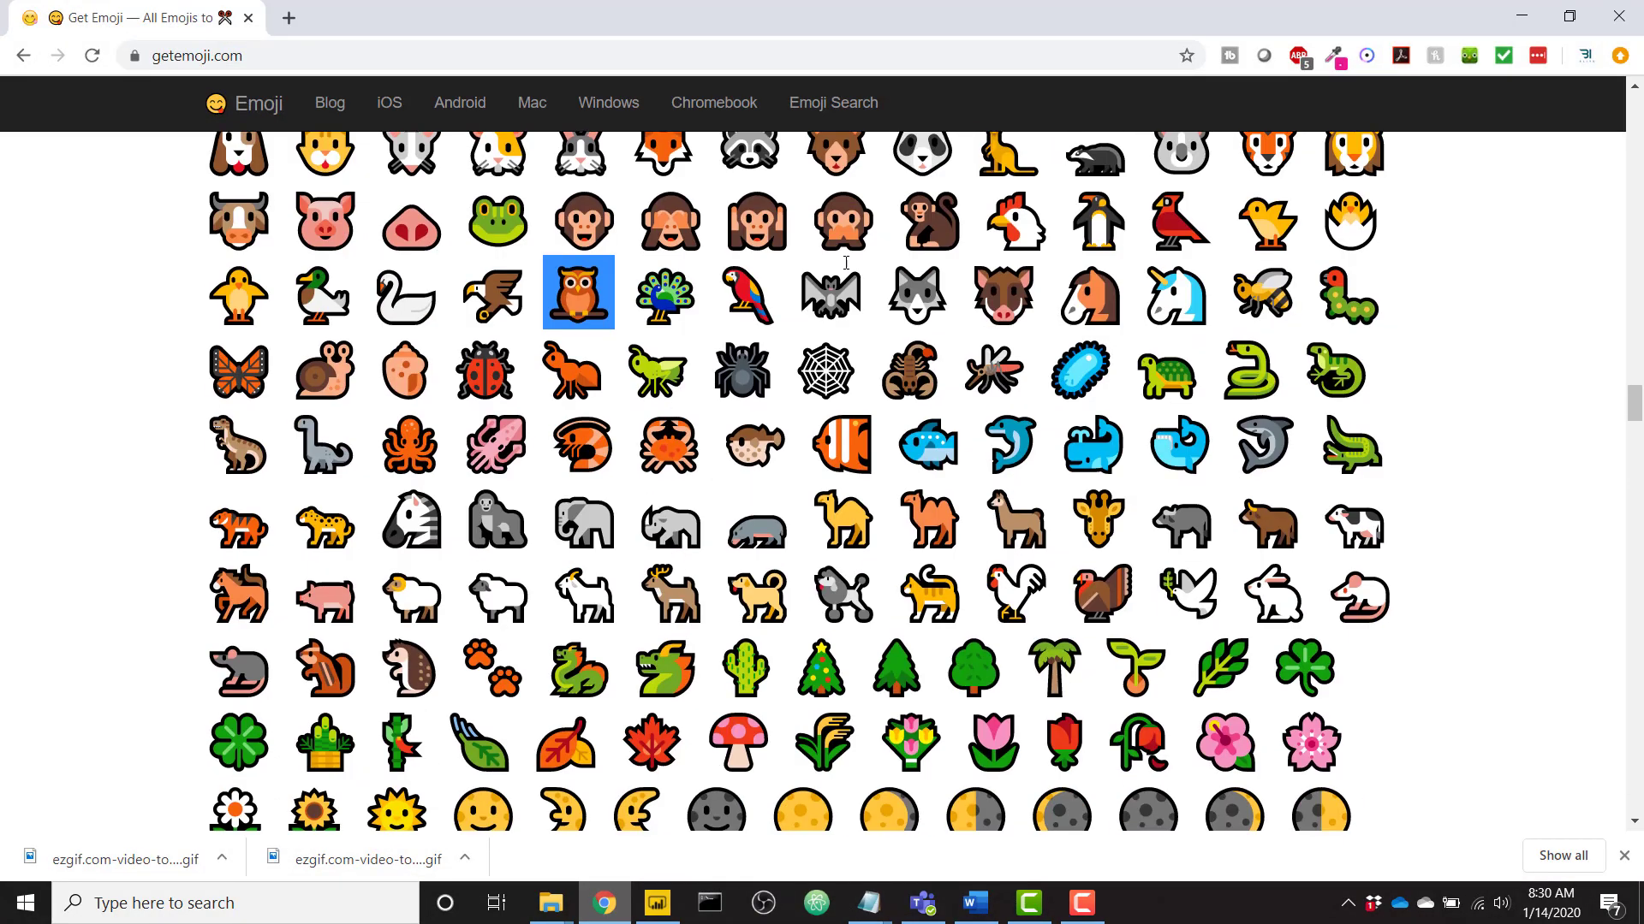
{"action": "left_click", "coordinate": [676, 303]}
{"action": "key", "text": "ctrl+c"}
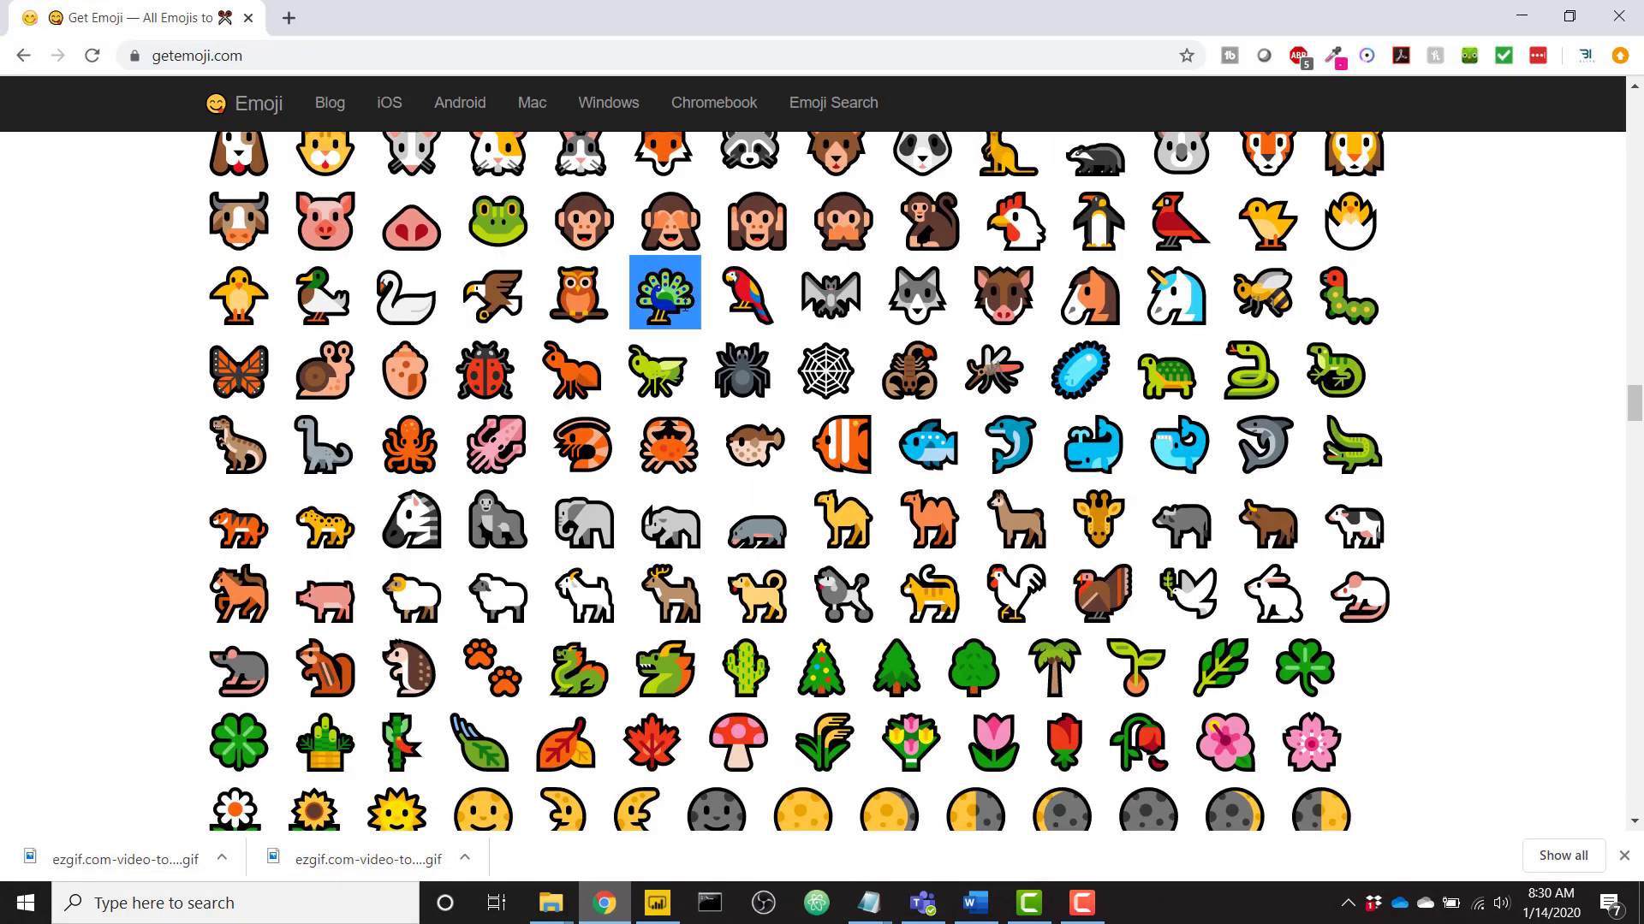
{"action": "left_click", "coordinate": [604, 903]}
Swap the penguin in the Pic formula for the pasted peacock emoji and commit it.
{"action": "left_click", "coordinate": [216, 179]}
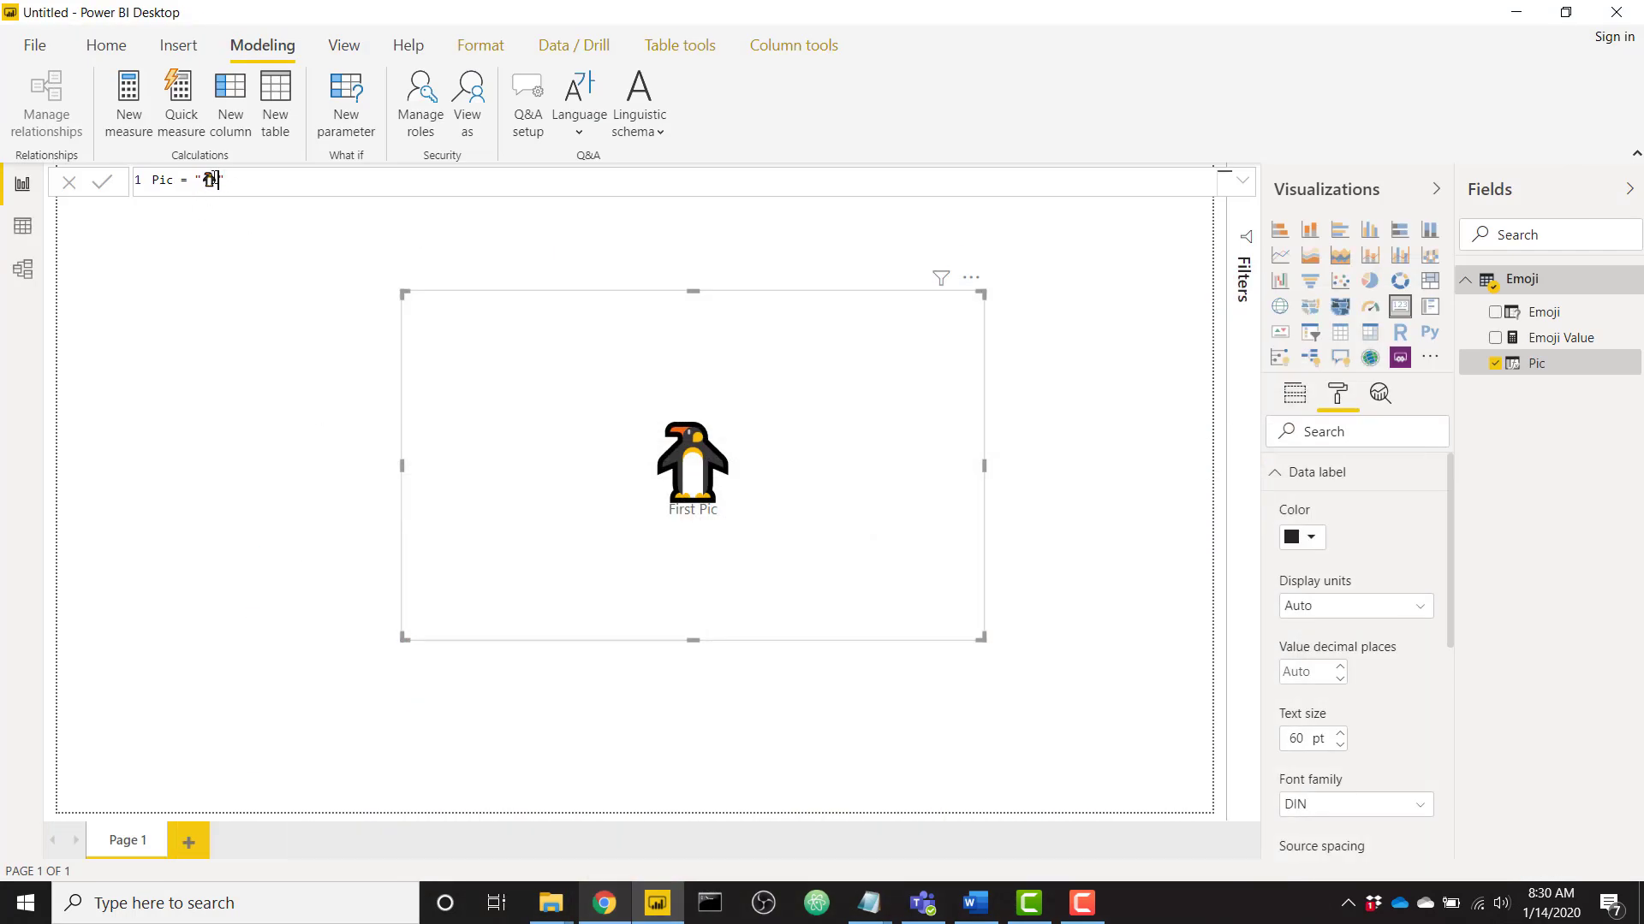
{"action": "key", "text": "BackSpace"}
{"action": "key", "text": "ctrl+v"}
{"action": "key", "text": "Return"}
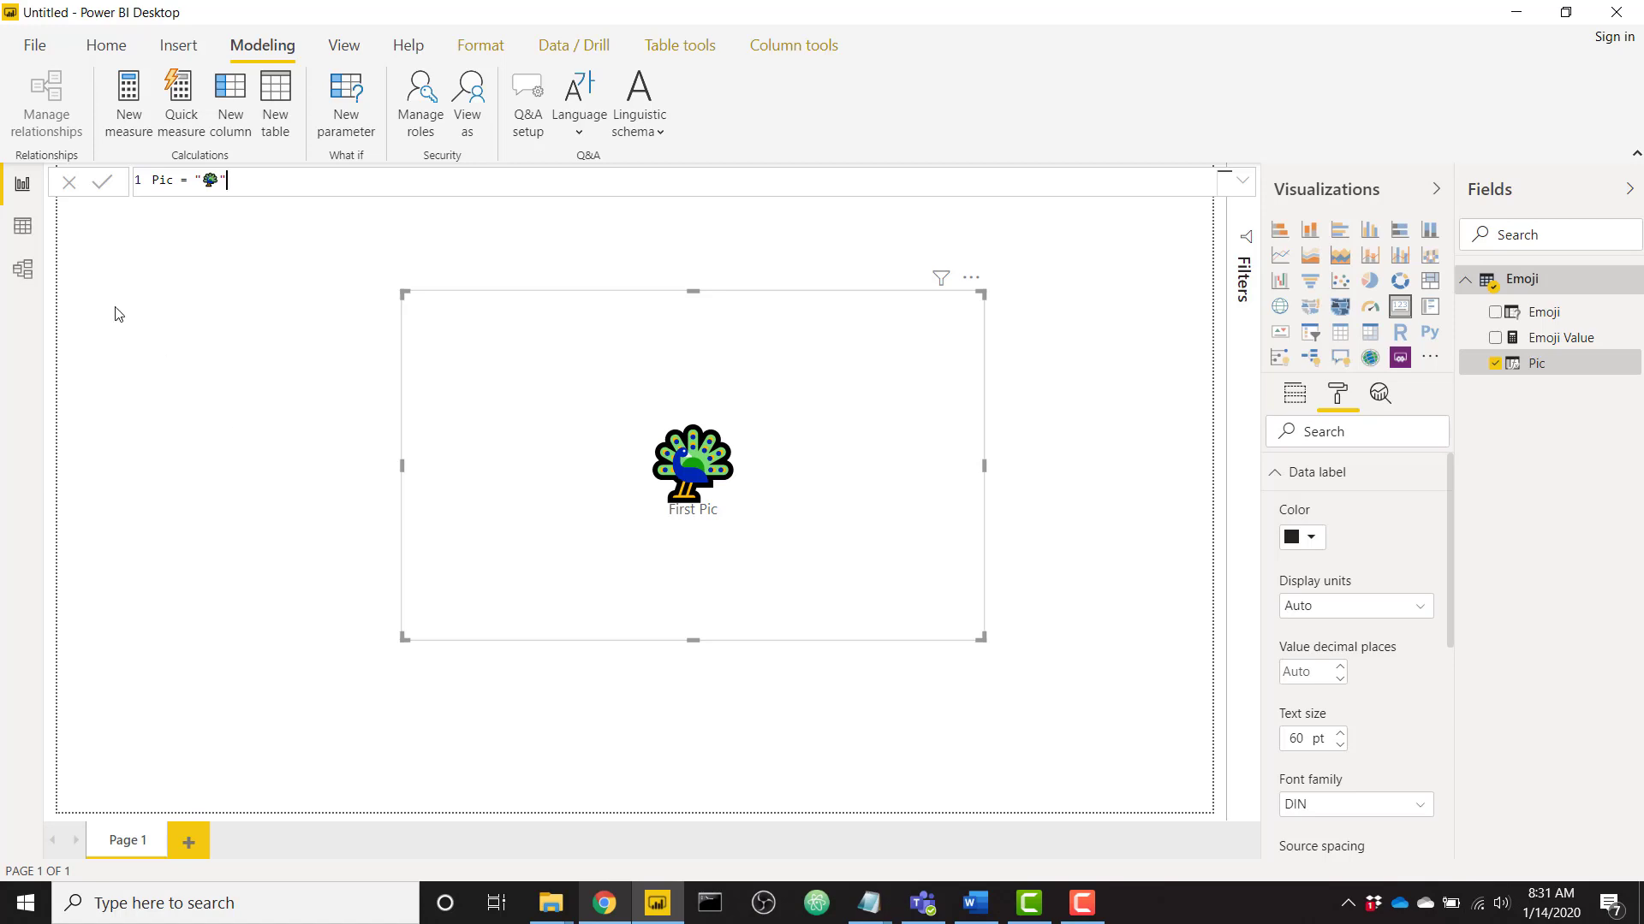
In Data view, change the Pic column formula to UNICHAR(128512) for a grinning face.
{"action": "left_click", "coordinate": [30, 243]}
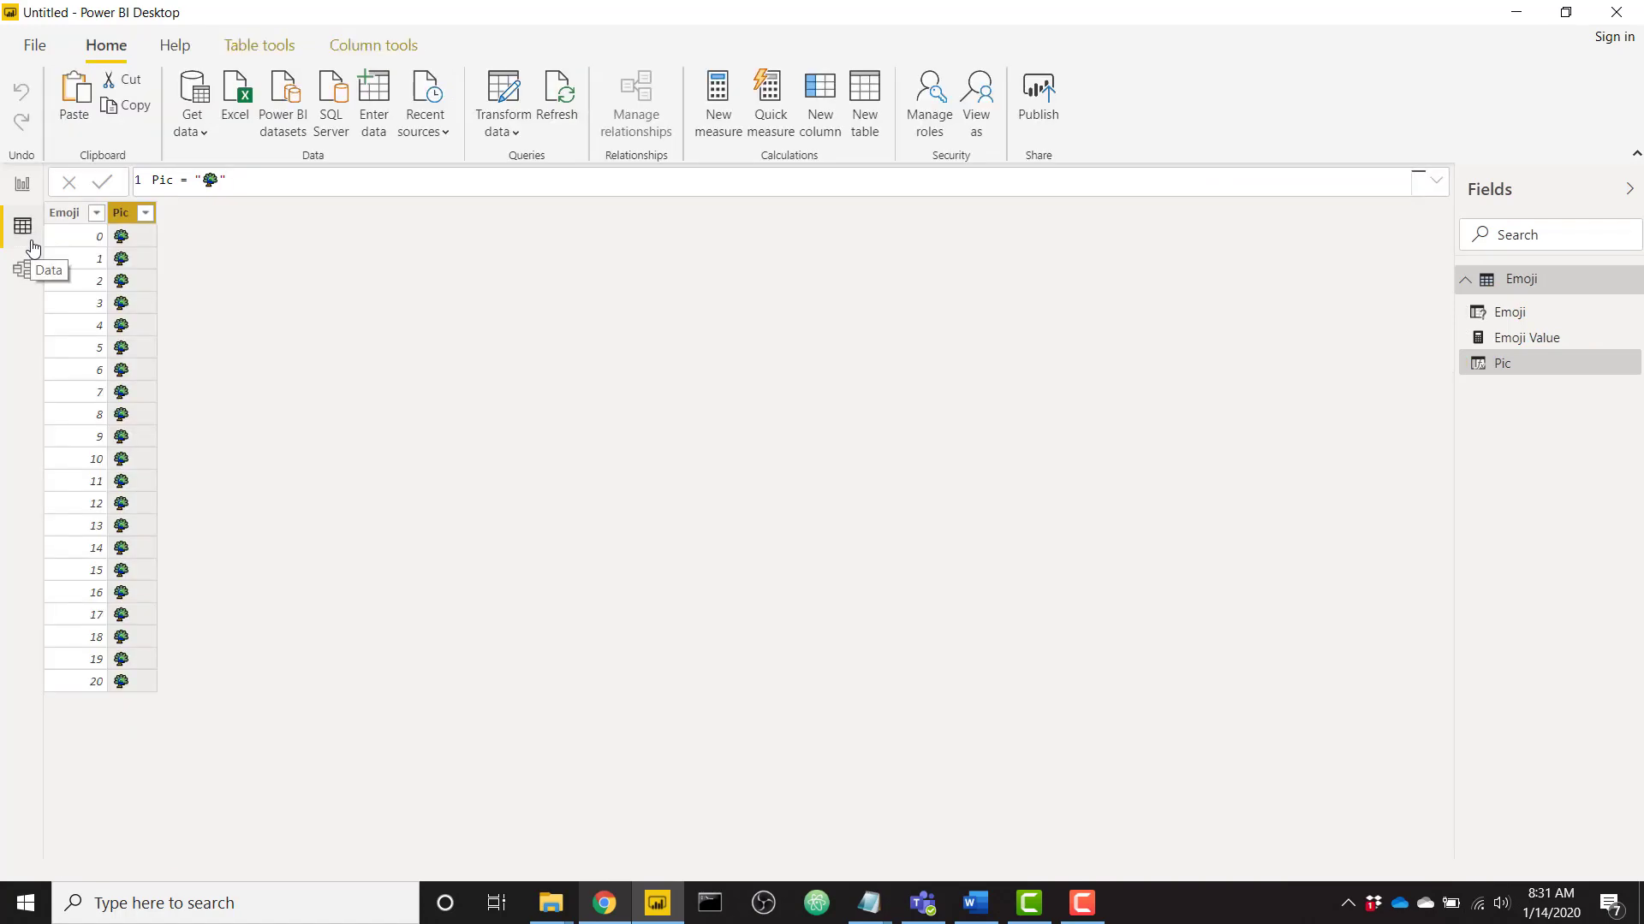
{"action": "left_click", "coordinate": [232, 186]}
{"action": "key", "text": "BackSpace"}
{"action": "key", "text": "BackSpace"}
{"action": "key", "text": "BackSpace"}
{"action": "type", "text": "UNICHAR("}
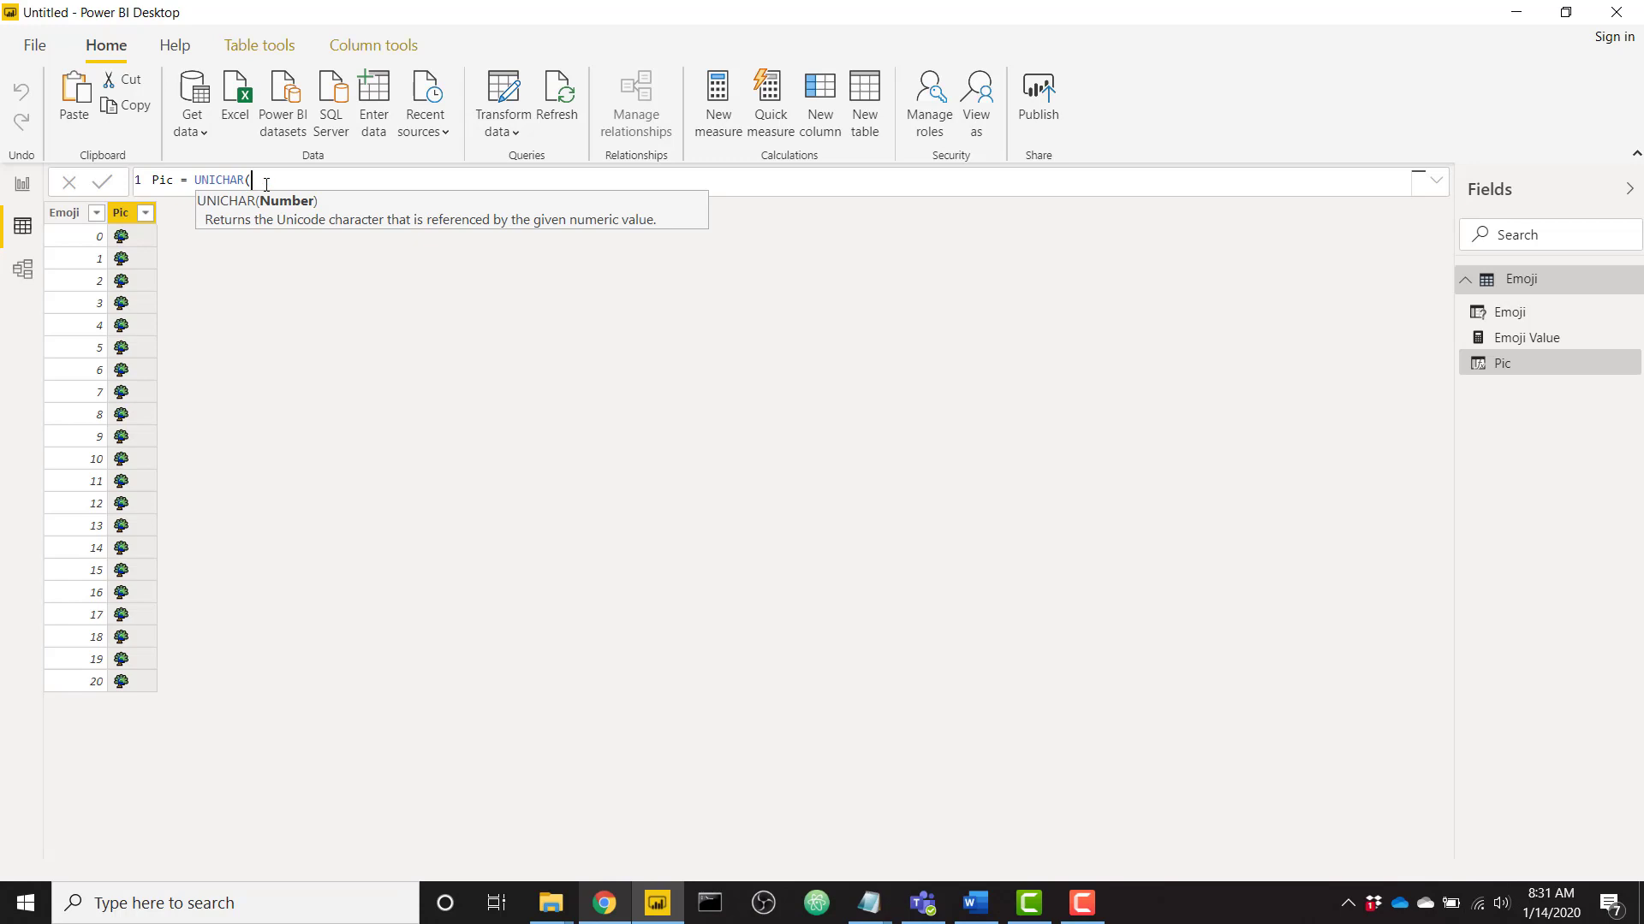
{"action": "type", "text": "128512)"}
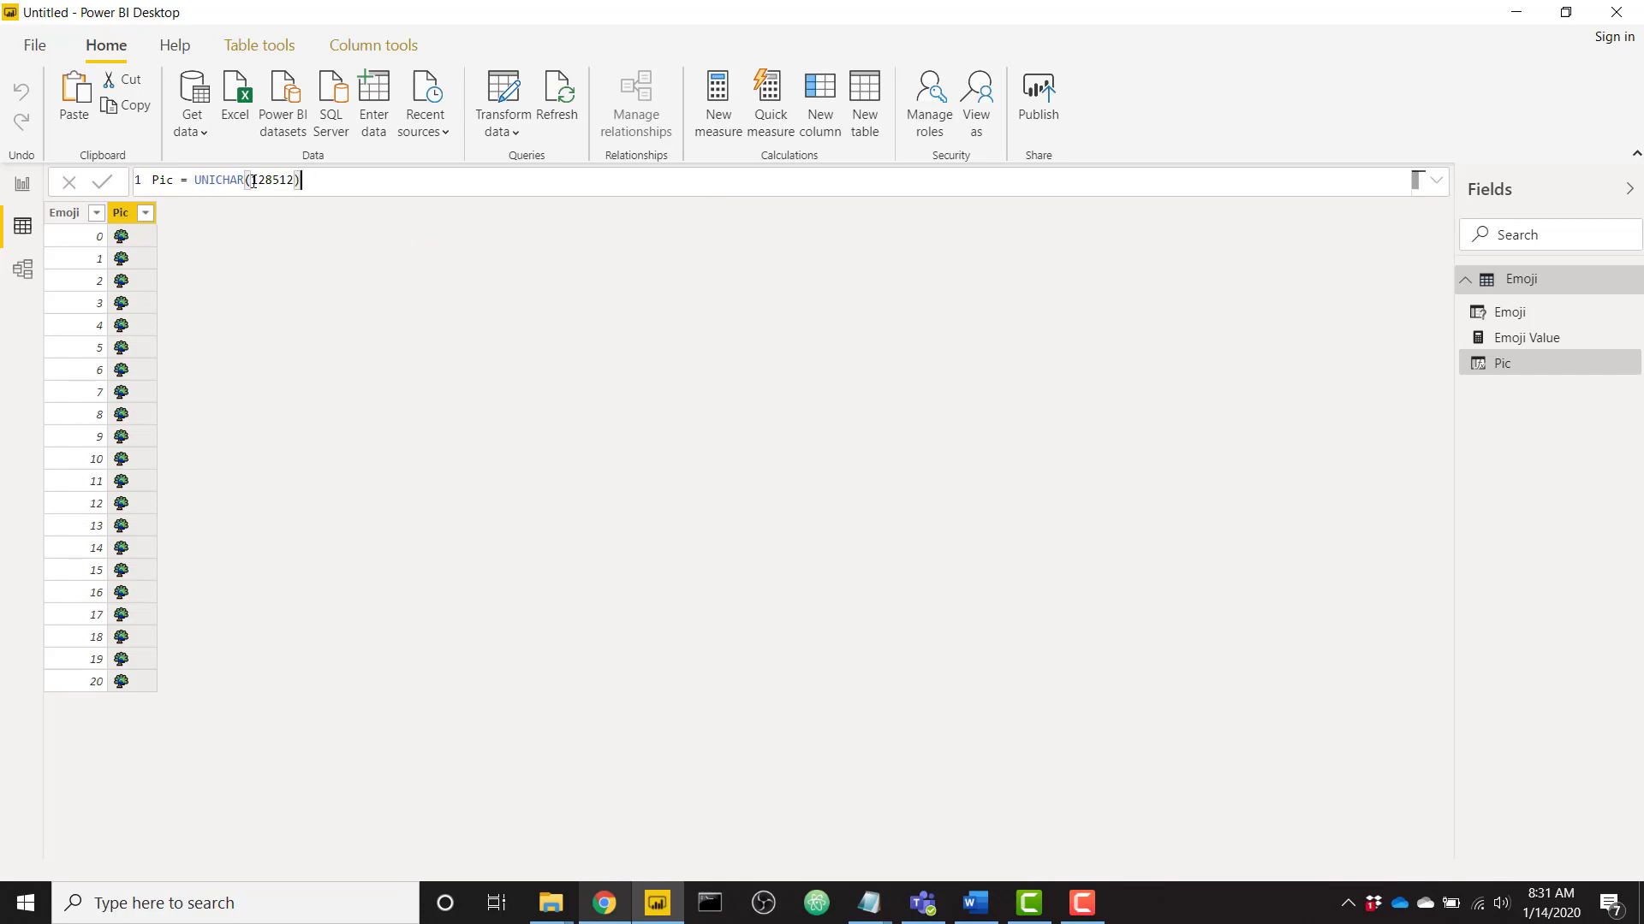
{"action": "key", "text": "Return"}
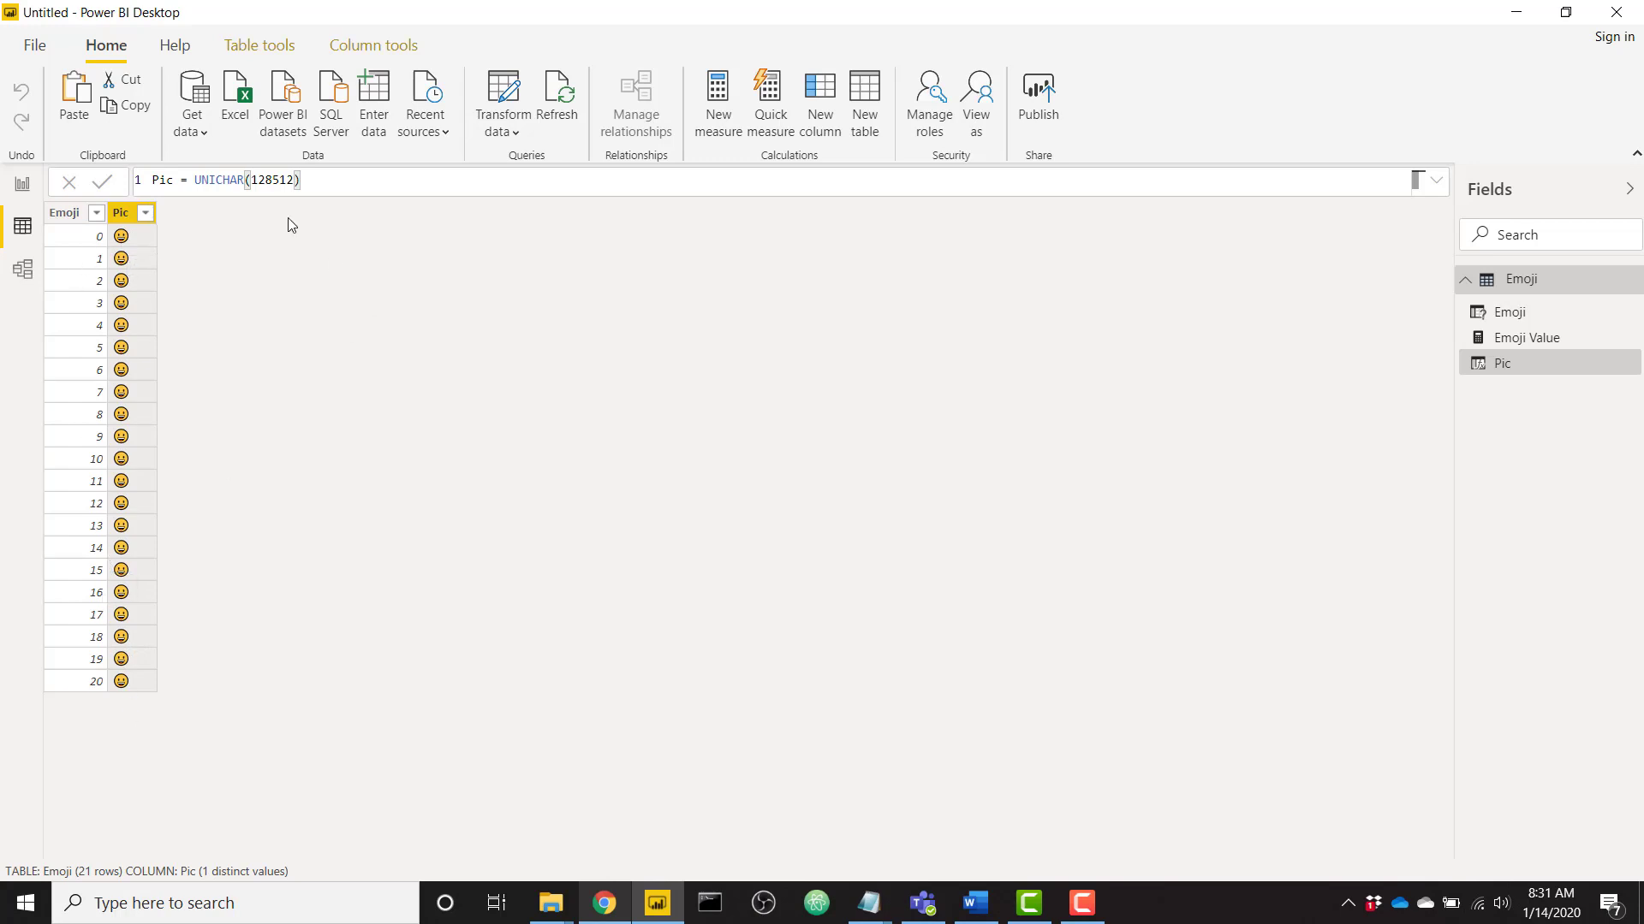
Change the Pic formula to UNICHAR(128512 + Emoji[Emoji]) so each row shows a different emoji.
{"action": "double_click", "coordinate": [294, 180]}
{"action": "type", "text": "+ emo"}
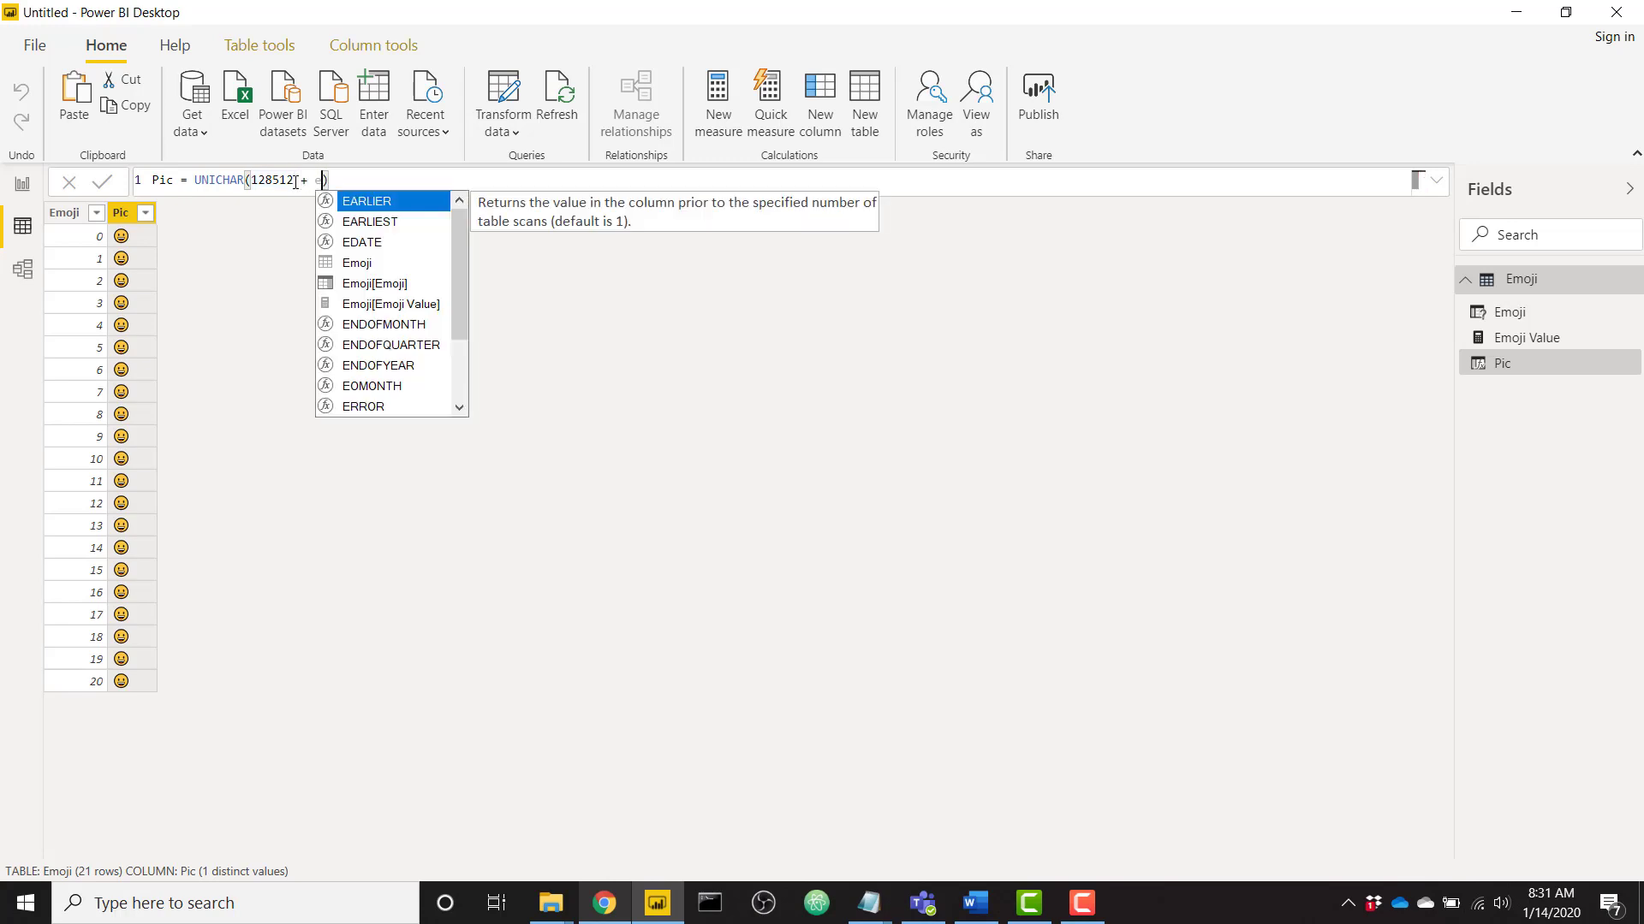
{"action": "left_click", "coordinate": [368, 249]}
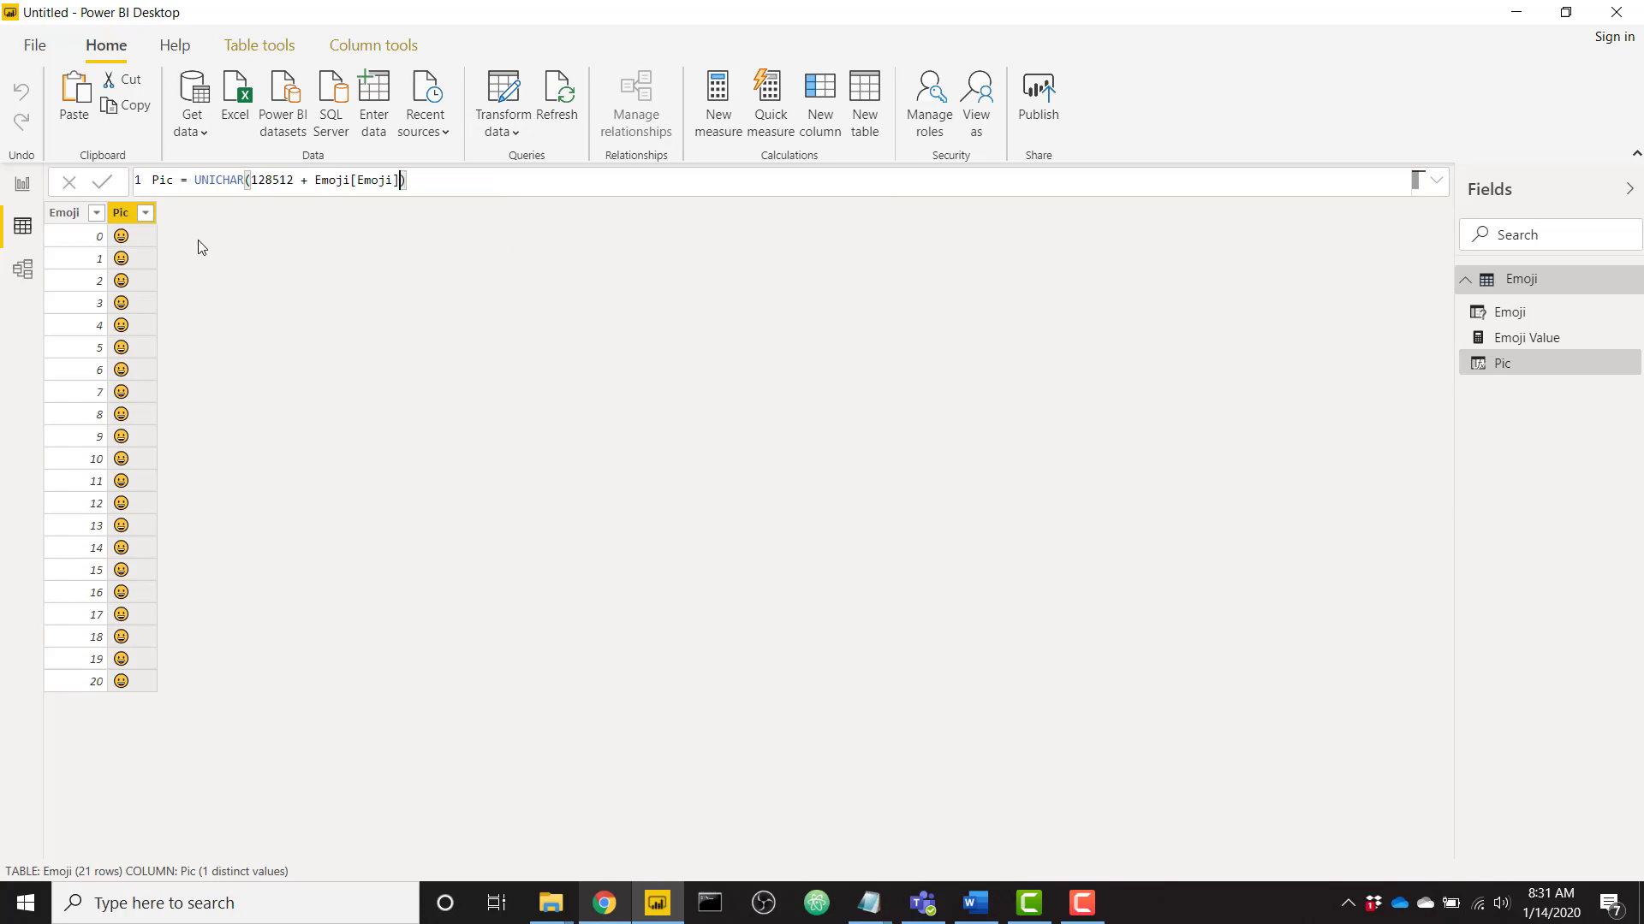
{"action": "key", "text": "Return"}
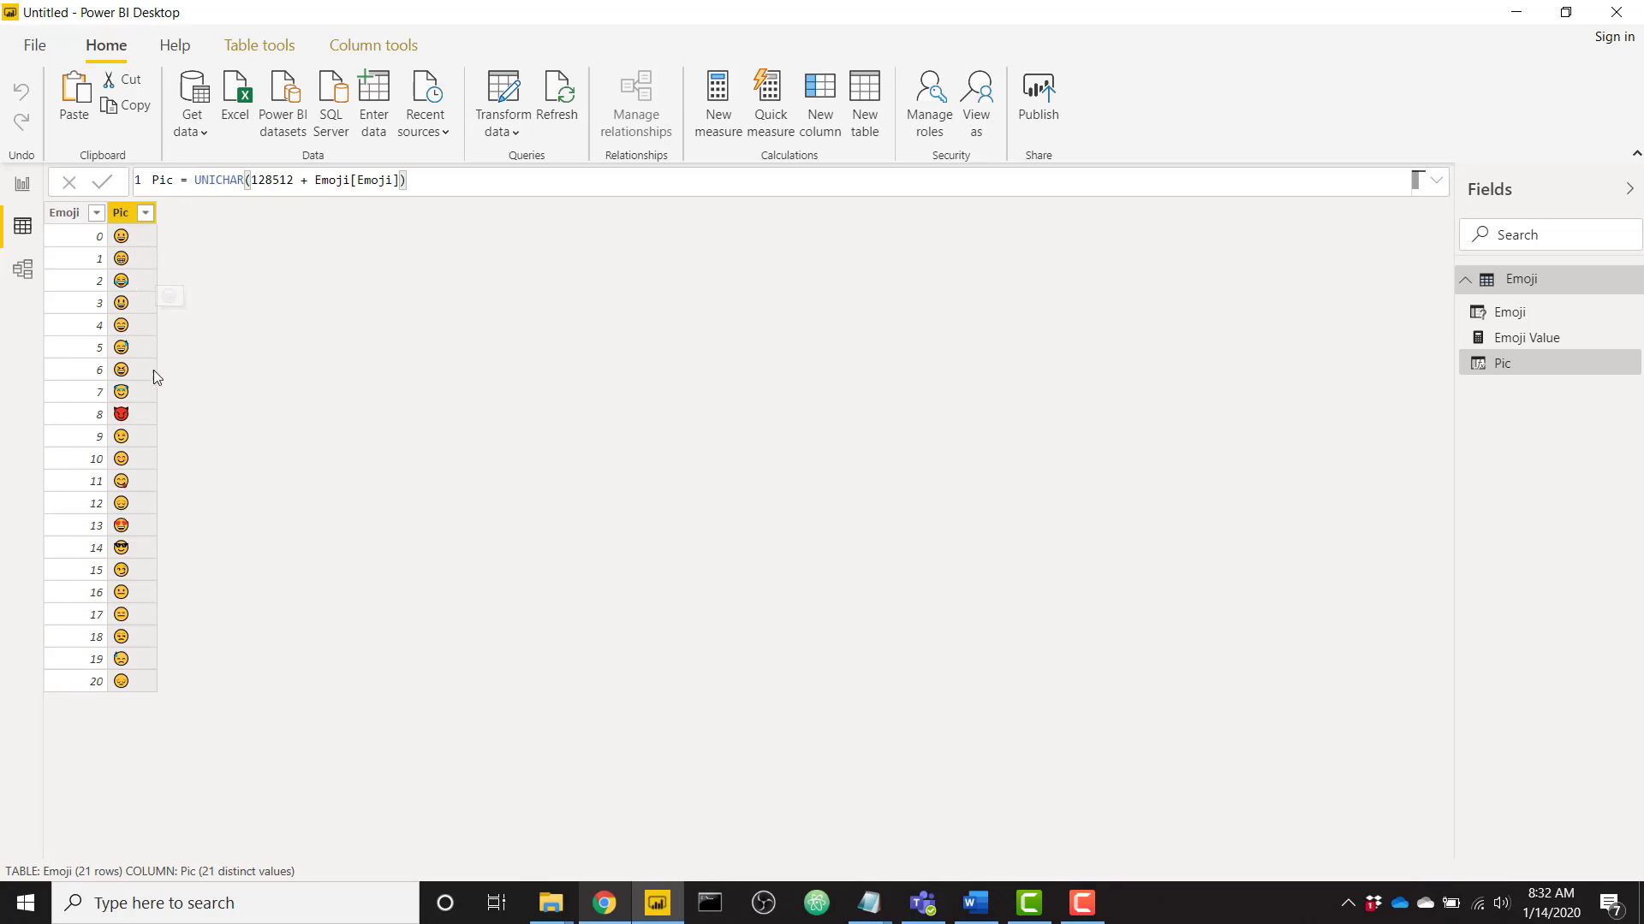
On the report page, add a slicer with the Emoji field.
{"action": "left_click", "coordinate": [22, 183]}
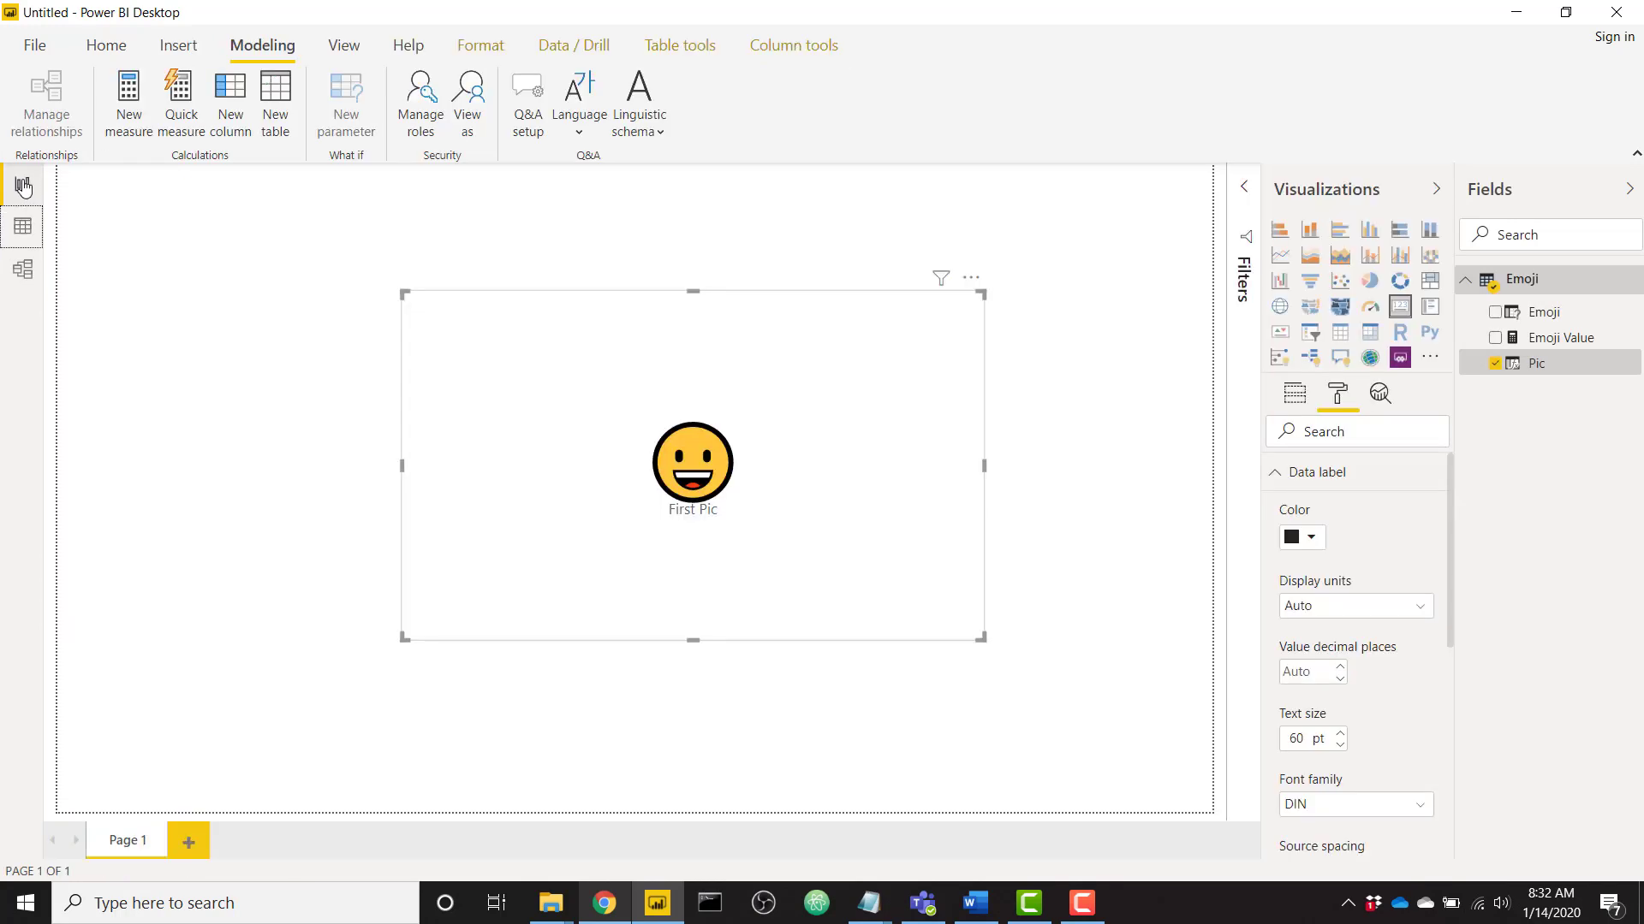
{"action": "left_click", "coordinate": [327, 401]}
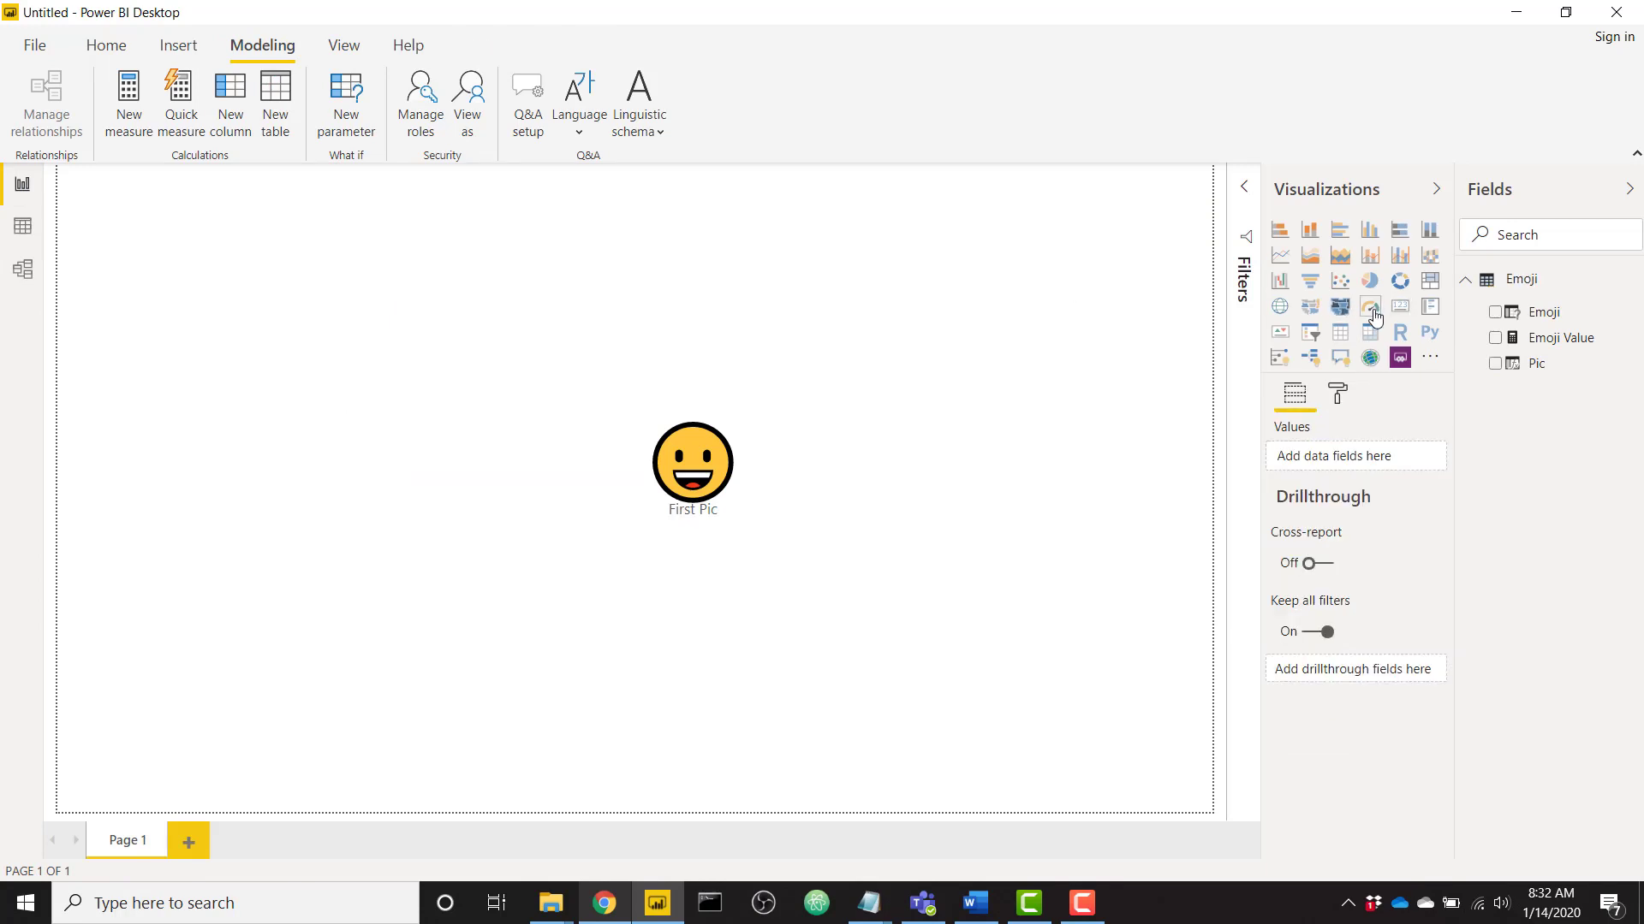
{"action": "left_click", "coordinate": [1310, 332]}
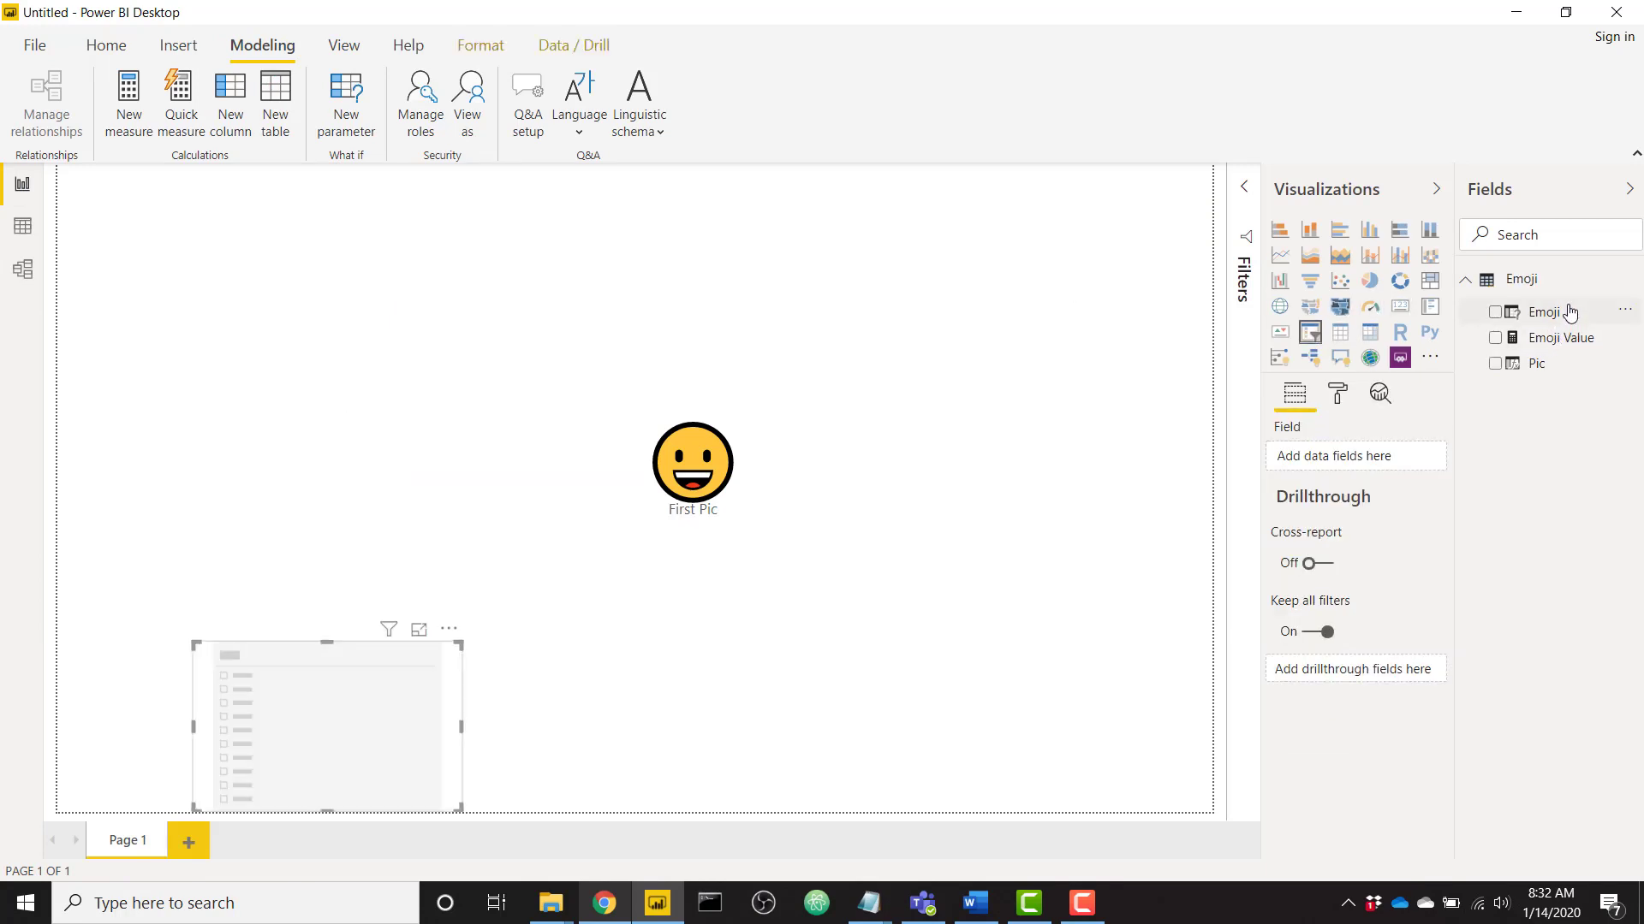
{"action": "left_click_drag", "start_coordinate": [1570, 311], "coordinate": [1381, 464]}
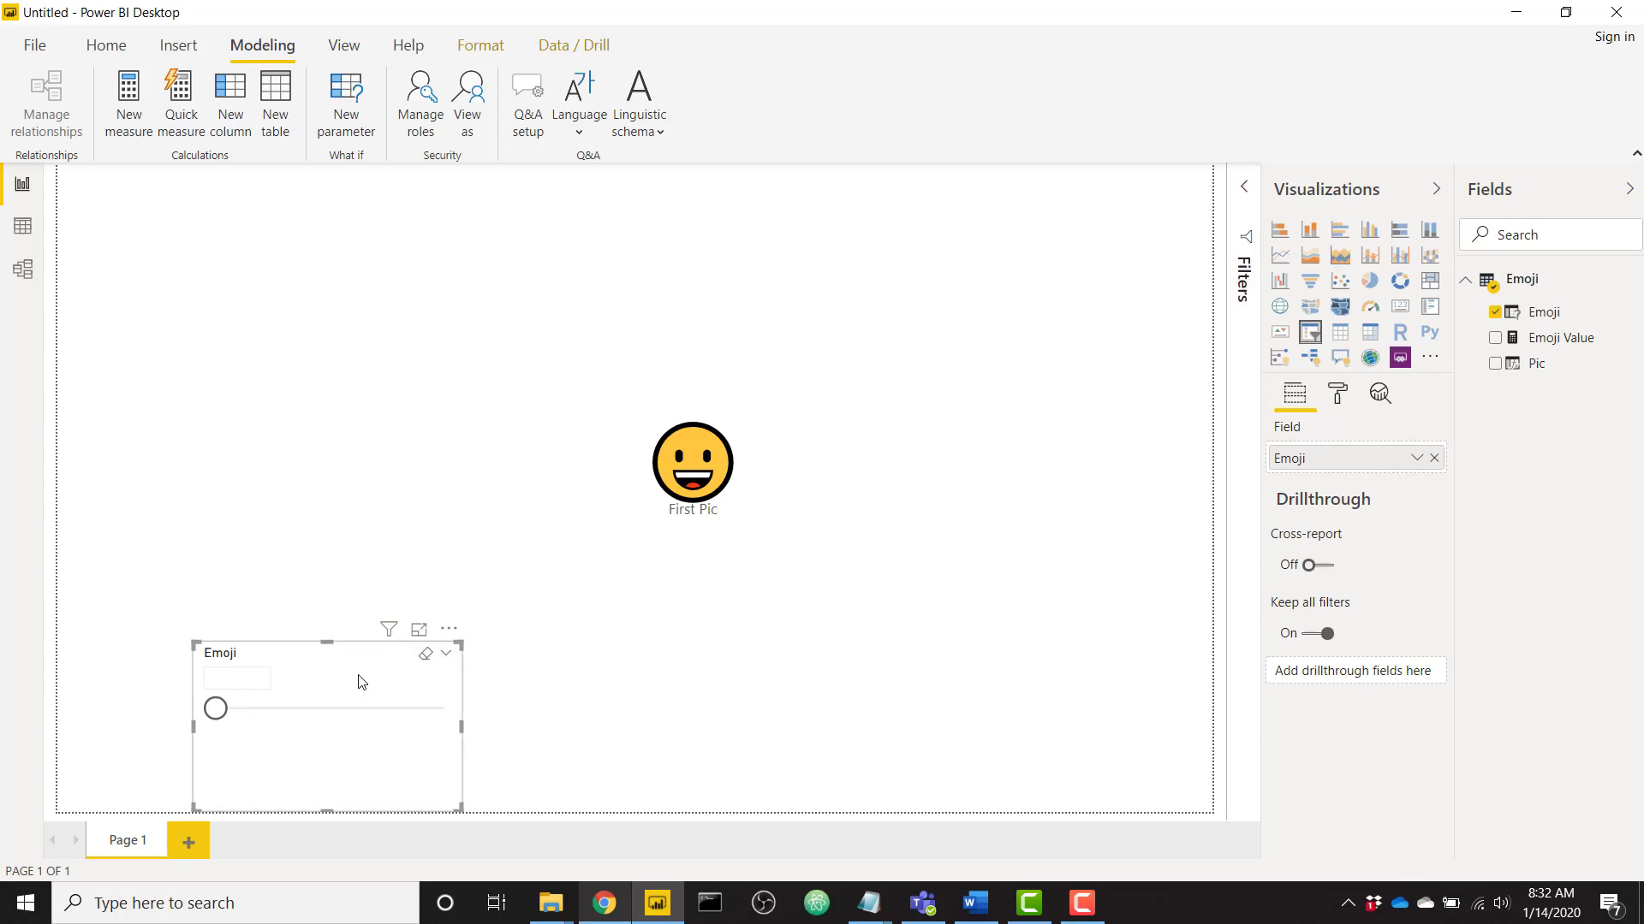
Move the Emoji slicer up and left, slide it to 1, and check the Pic column in Data view.
{"action": "left_click_drag", "start_coordinate": [356, 682], "coordinate": [282, 532]}
{"action": "left_click_drag", "start_coordinate": [140, 557], "coordinate": [309, 556]}
{"action": "left_click", "coordinate": [22, 227]}
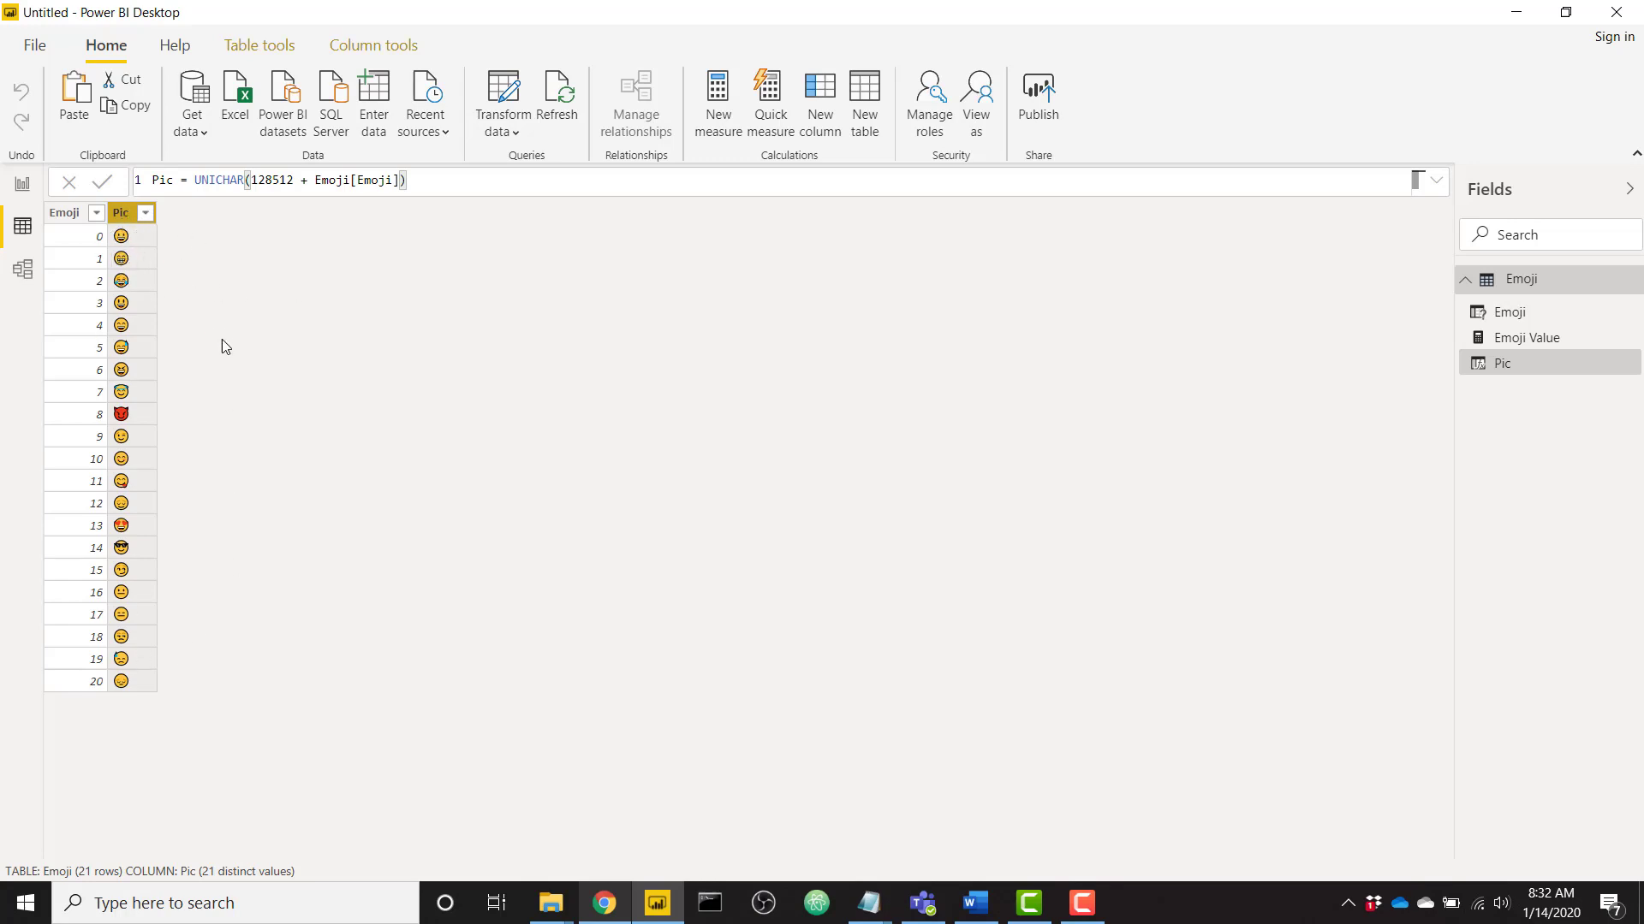
Go back to the report page and deselect the card, which shows a smirking face at slicer value 15.
{"action": "left_click", "coordinate": [22, 184]}
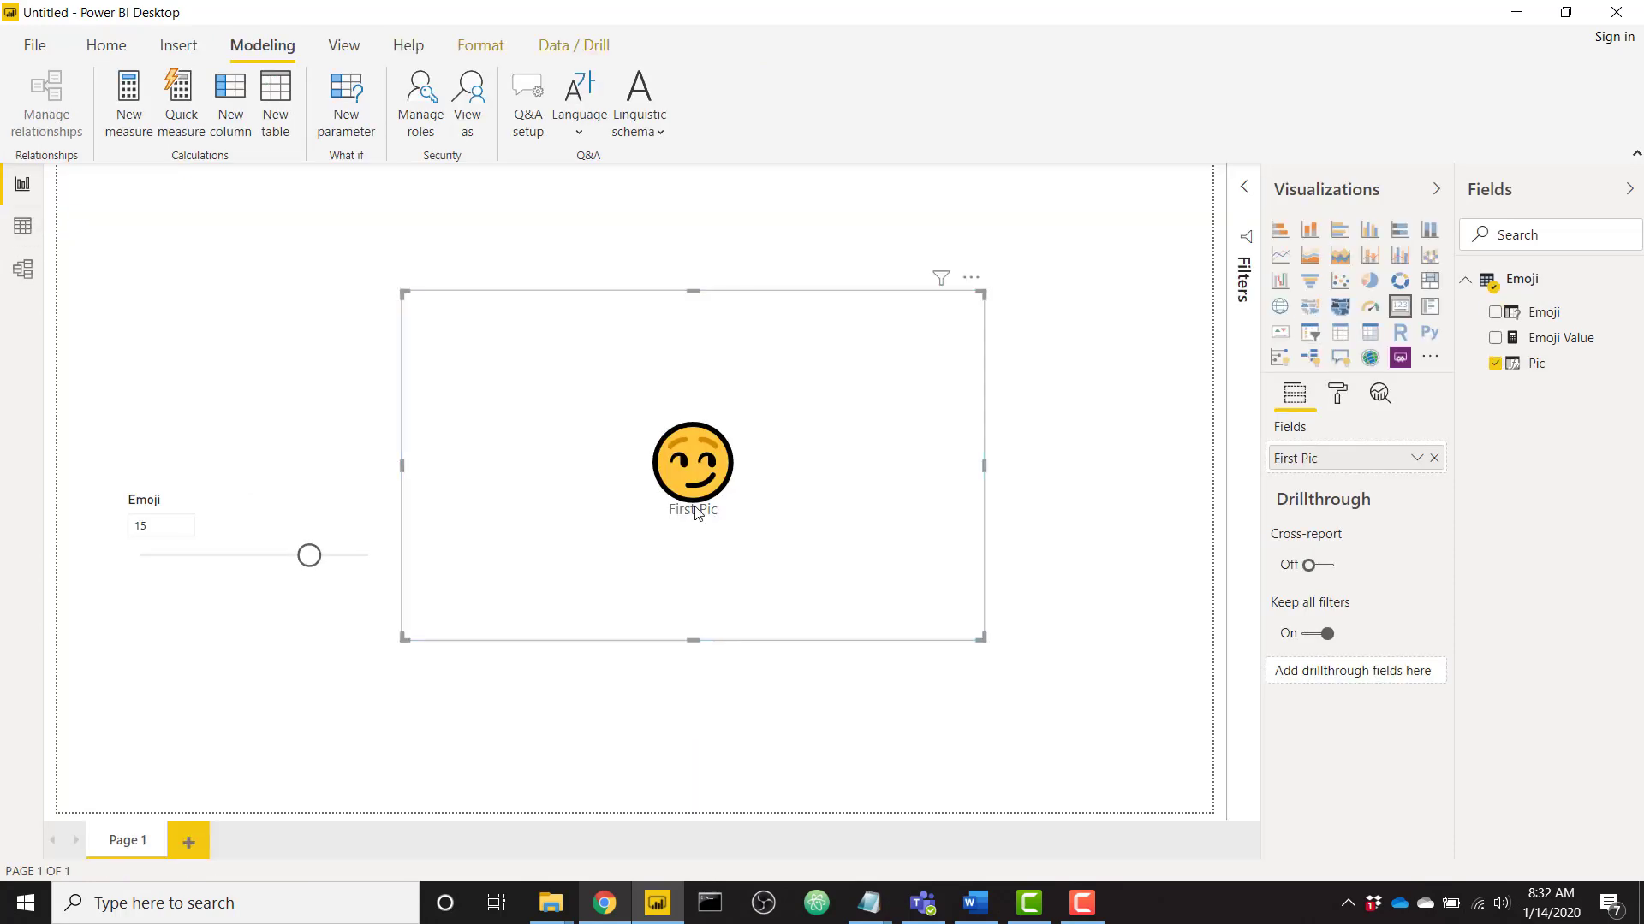
{"action": "left_click", "coordinate": [1103, 476]}
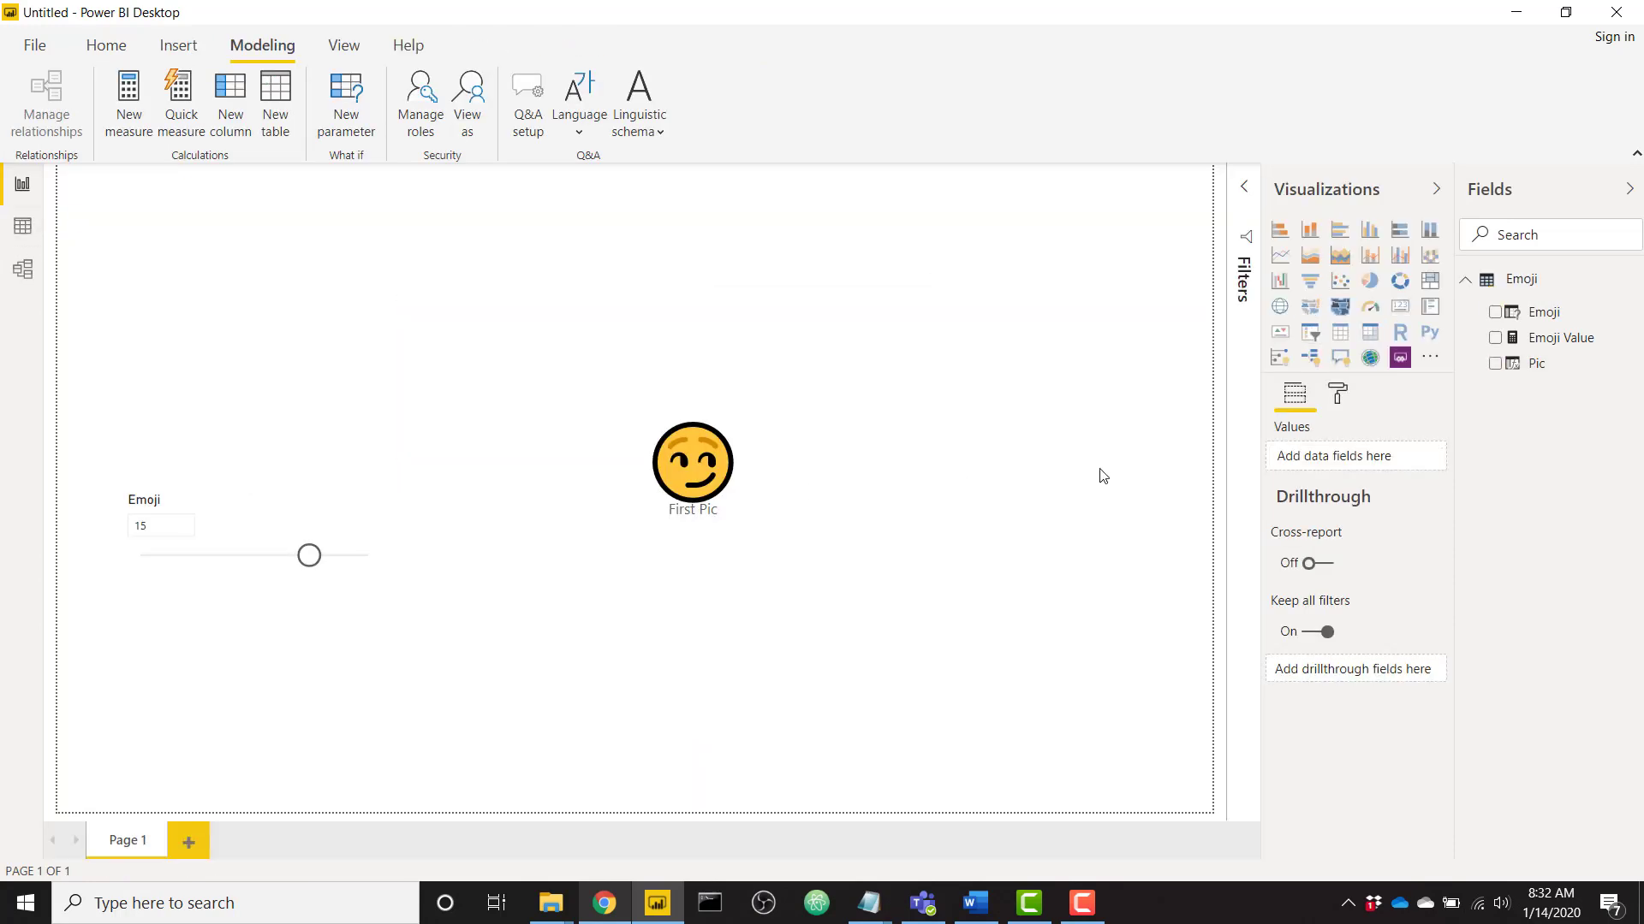